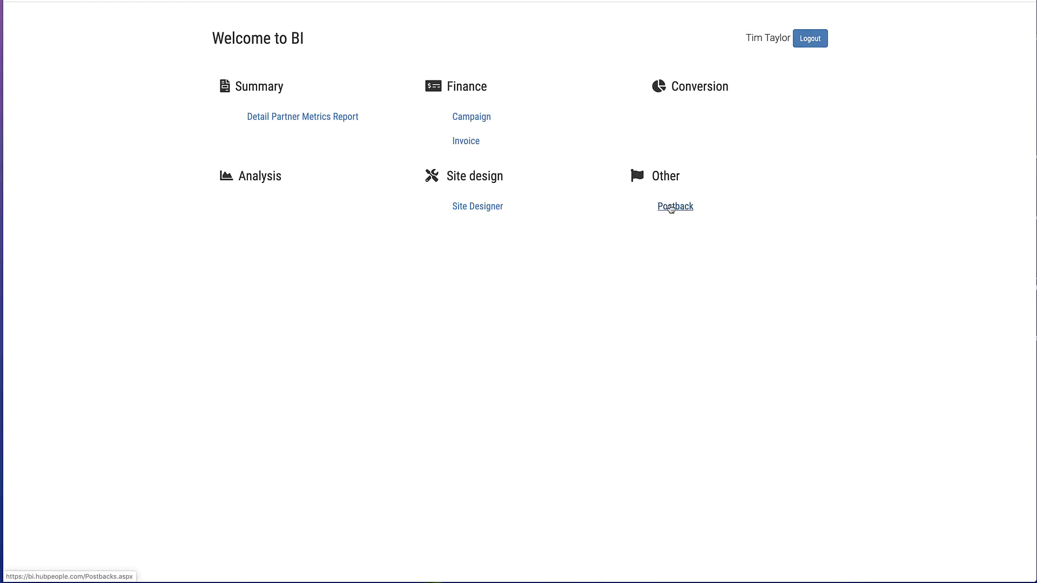
Open the server-to-server postback settings for the gamerdatingarena.com site.
click(671, 208)
text(gamer)
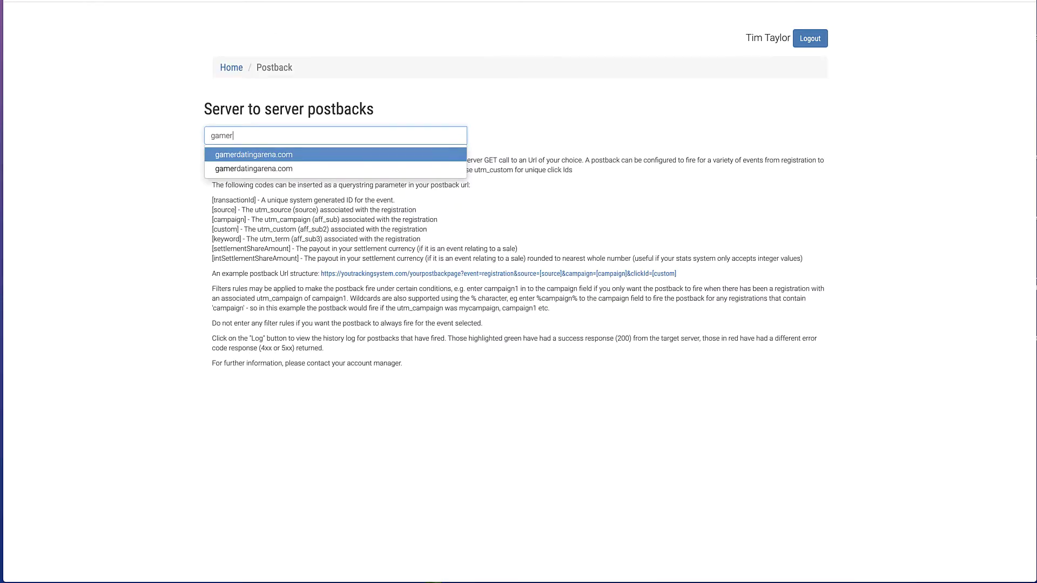
click(246, 156)
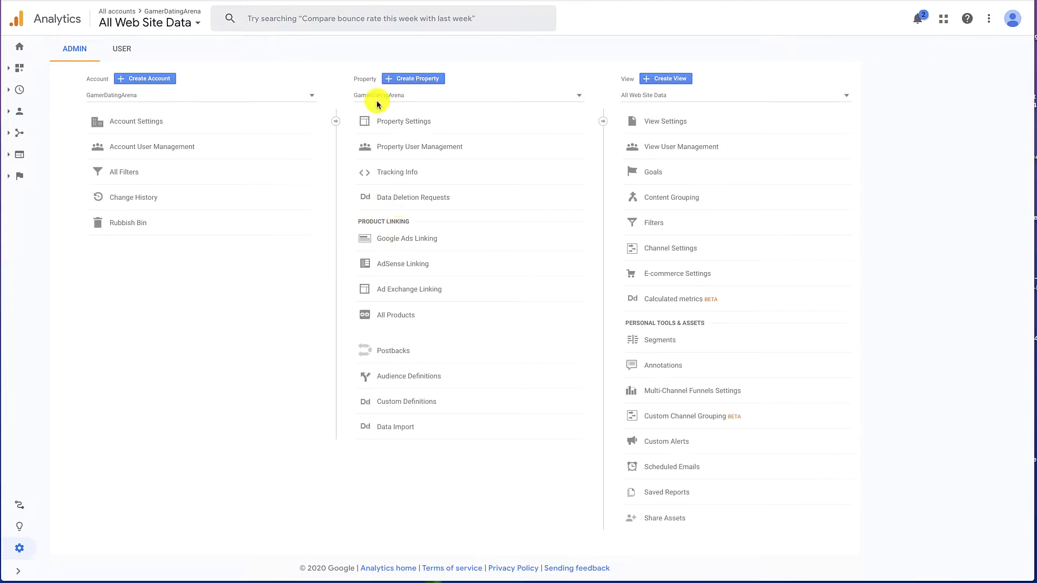
In the GamerDatingArena property's Google Ads linking, select the Hubstars $Million Dating Project account for a new link group.
click(393, 243)
scroll(338, 264, down, 3)
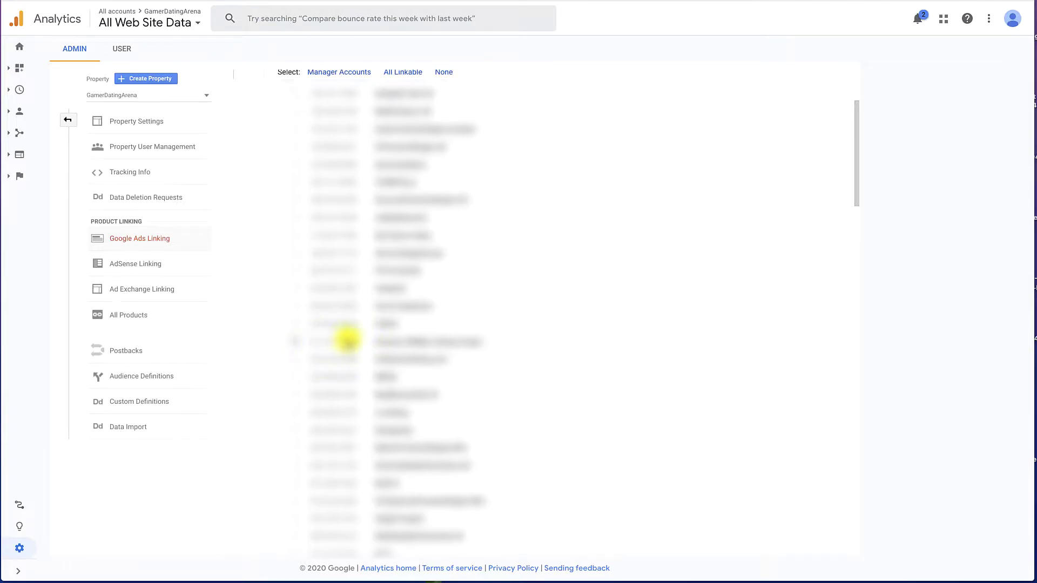
scroll(343, 340, down, 10)
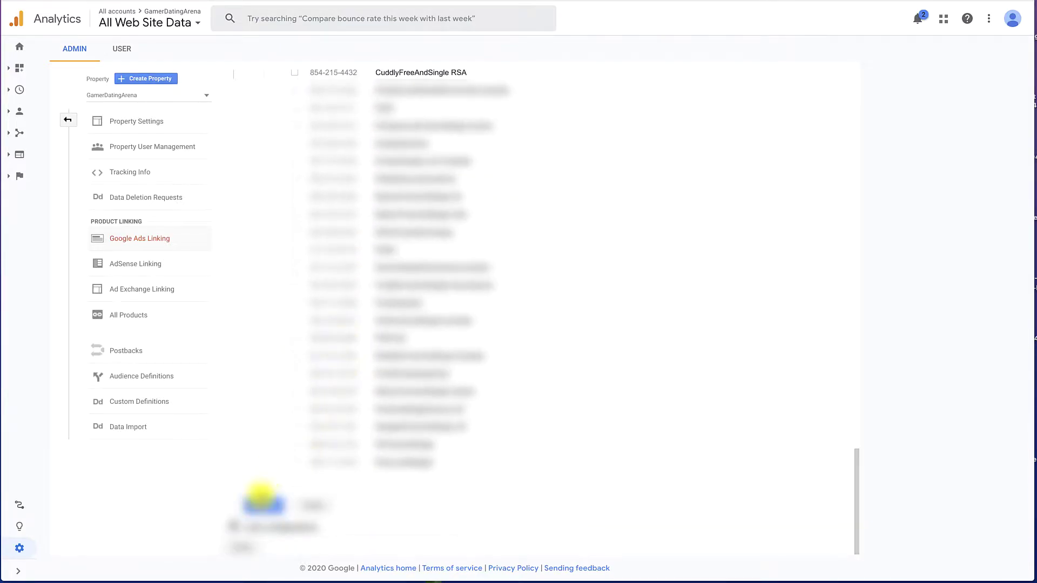
click(261, 505)
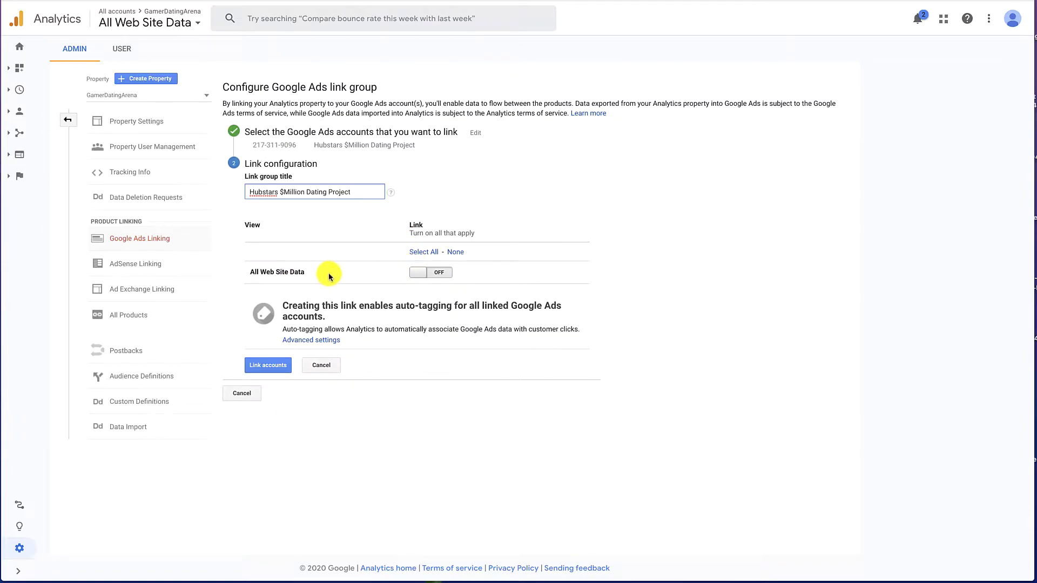
Turn on linking for the All Web Site Data view and link the Google Ads account.
click(441, 273)
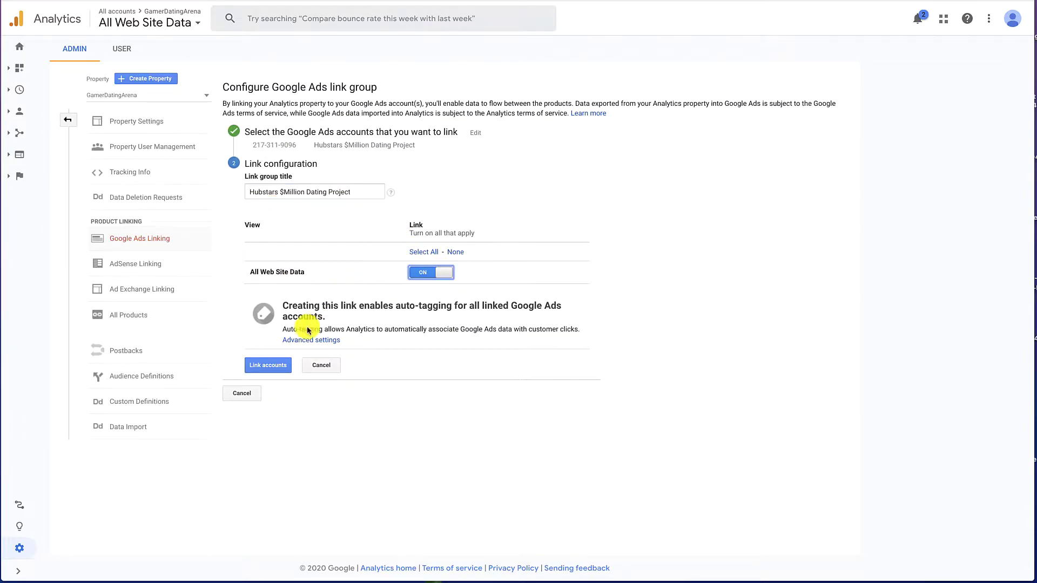
click(268, 365)
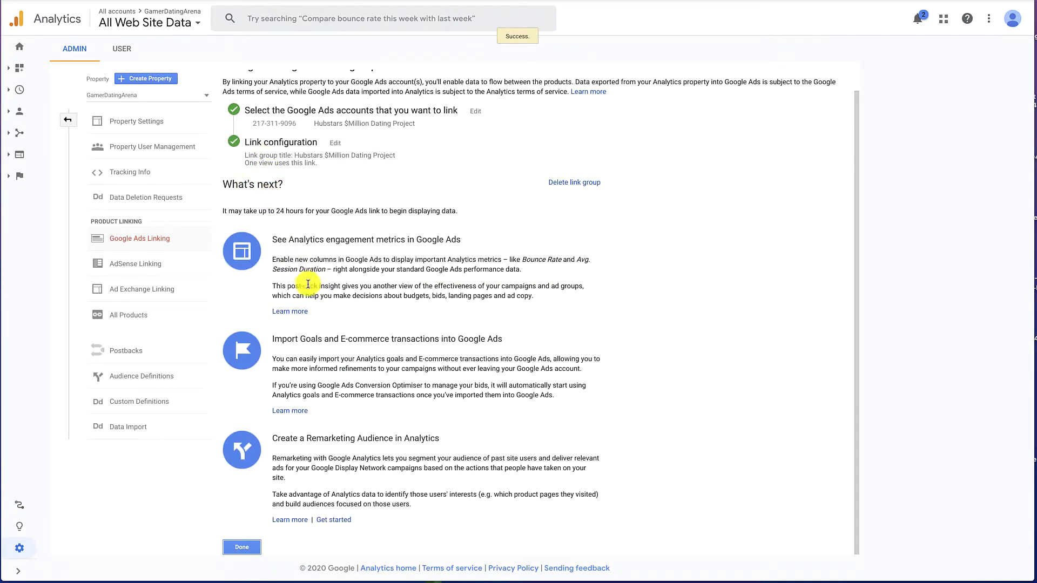
click(242, 548)
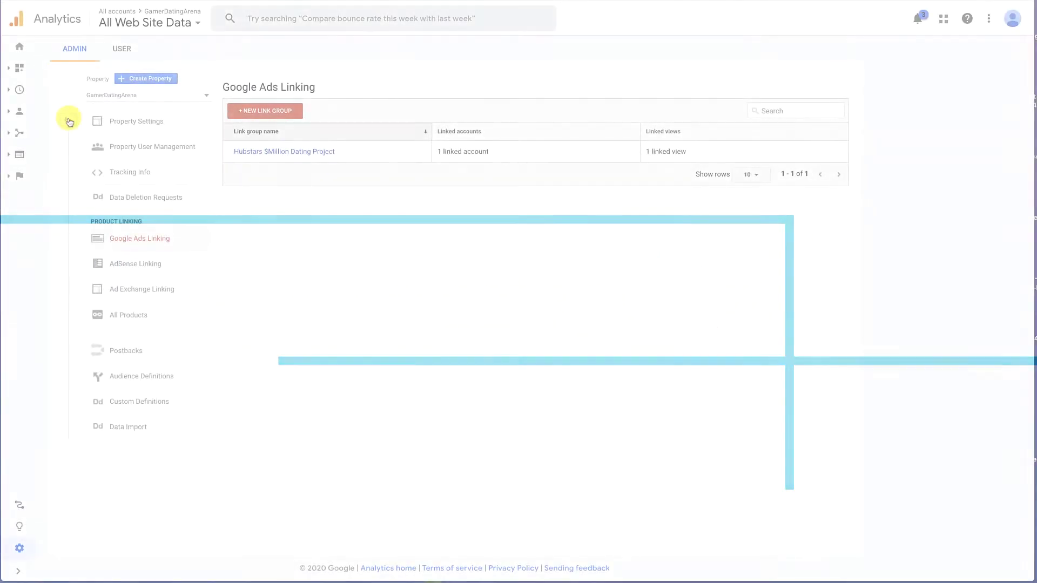
Start a new goal with the Custom set-up in the All Web Site Data view.
click(69, 122)
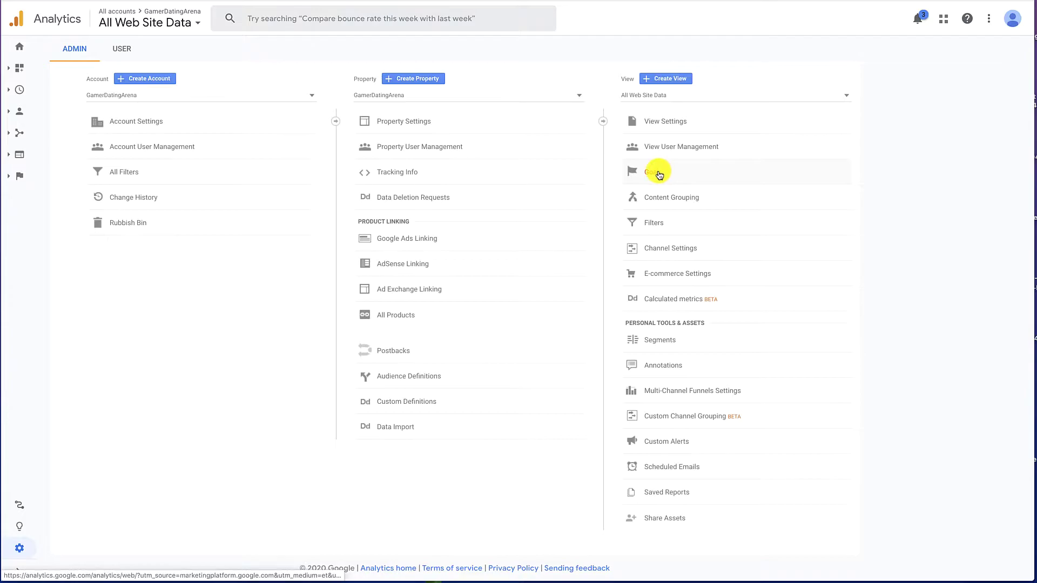
click(656, 172)
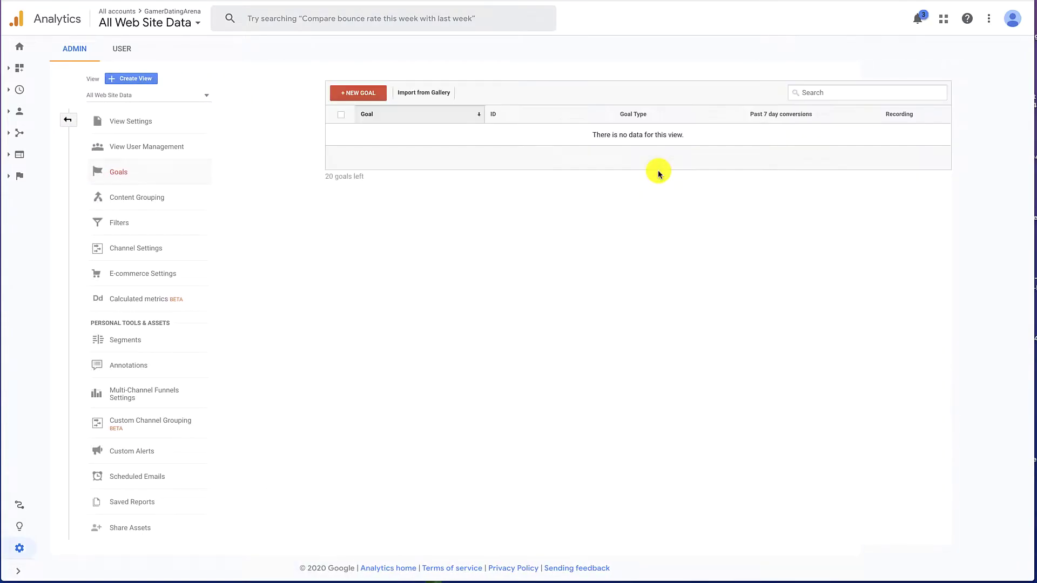
click(353, 92)
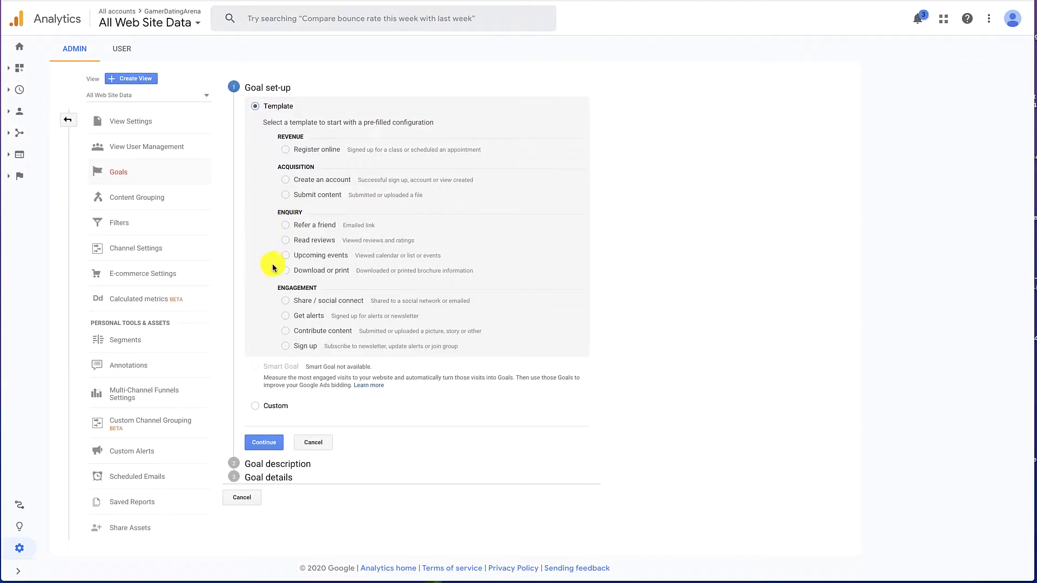
click(255, 406)
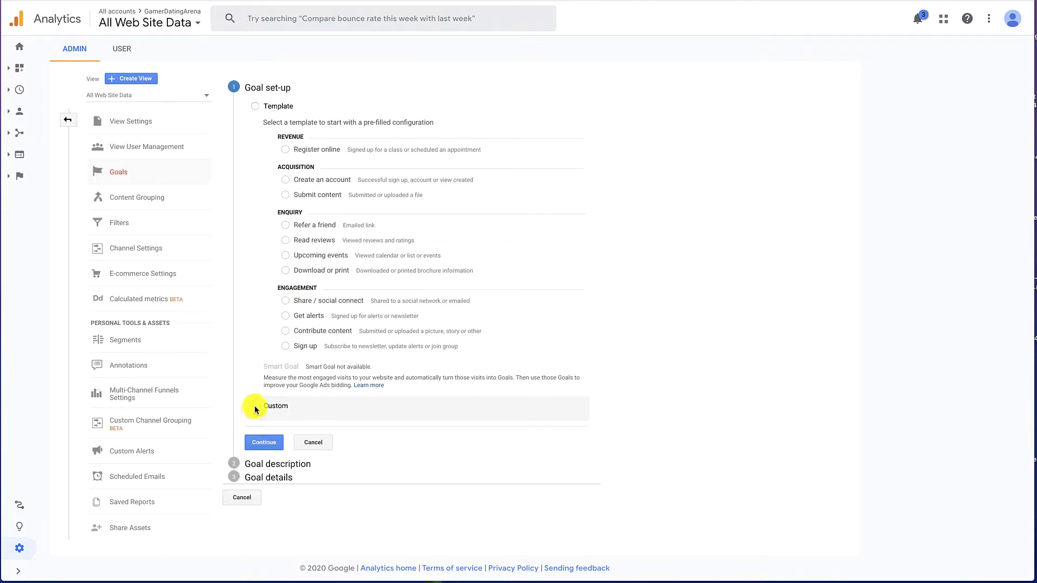
click(264, 444)
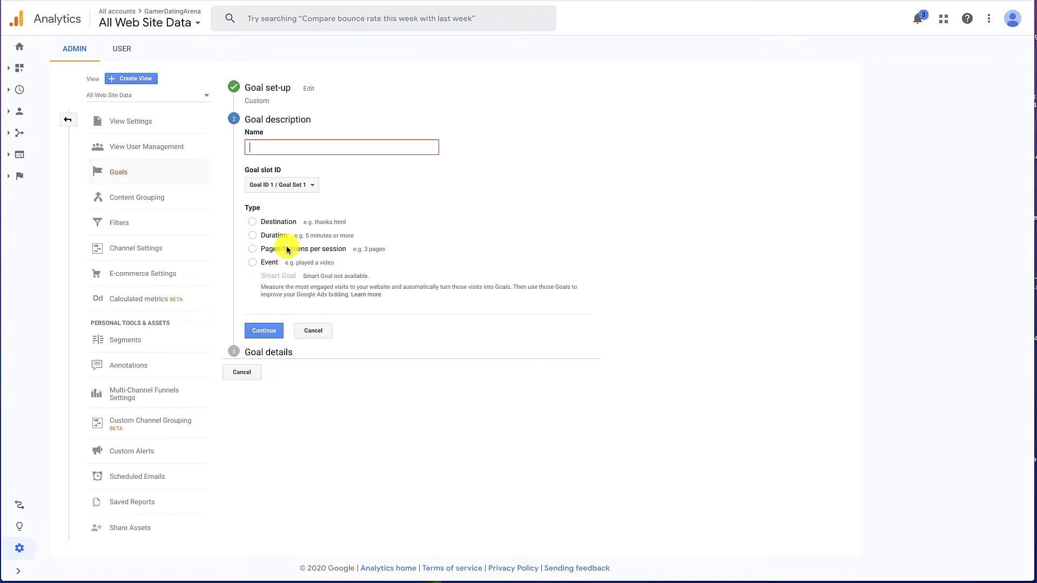
Name the goal Registration and set its type to Event.
click(253, 264)
click(272, 149)
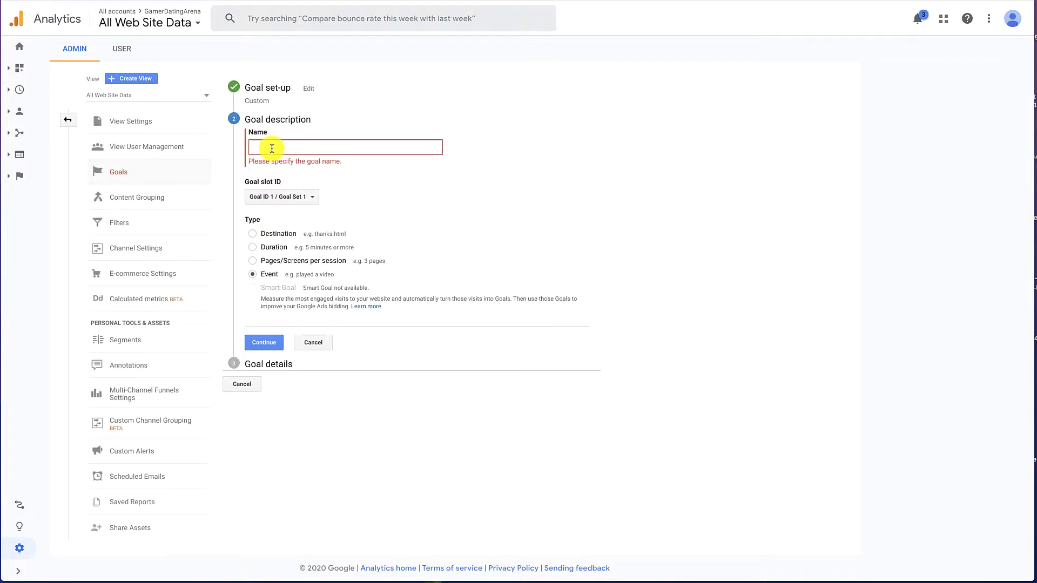
text(Registration)
click(264, 329)
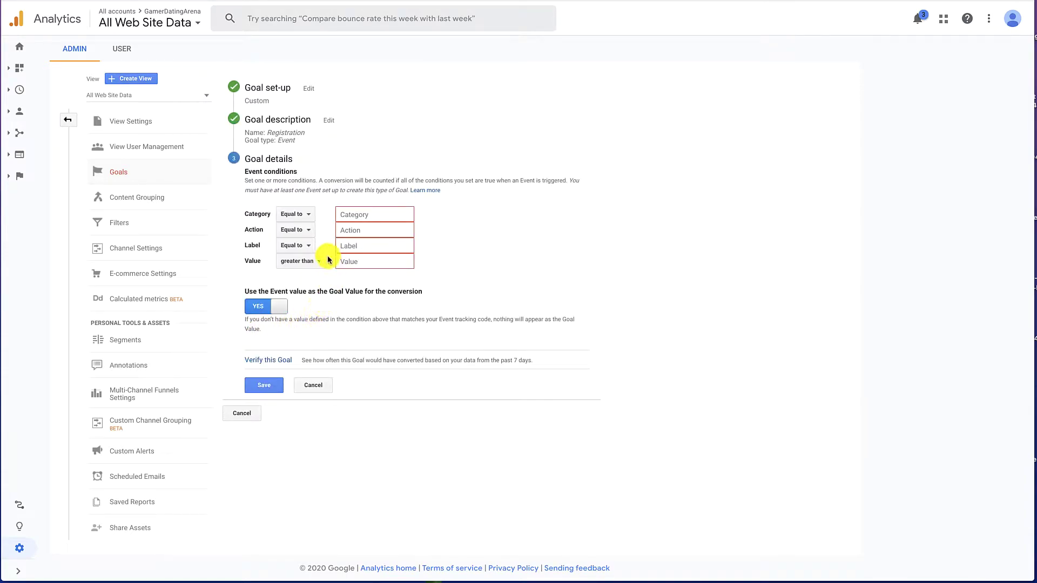
Set the Registration goal's event category to registration and action to signup, and save the goal.
click(374, 215)
text(registration)
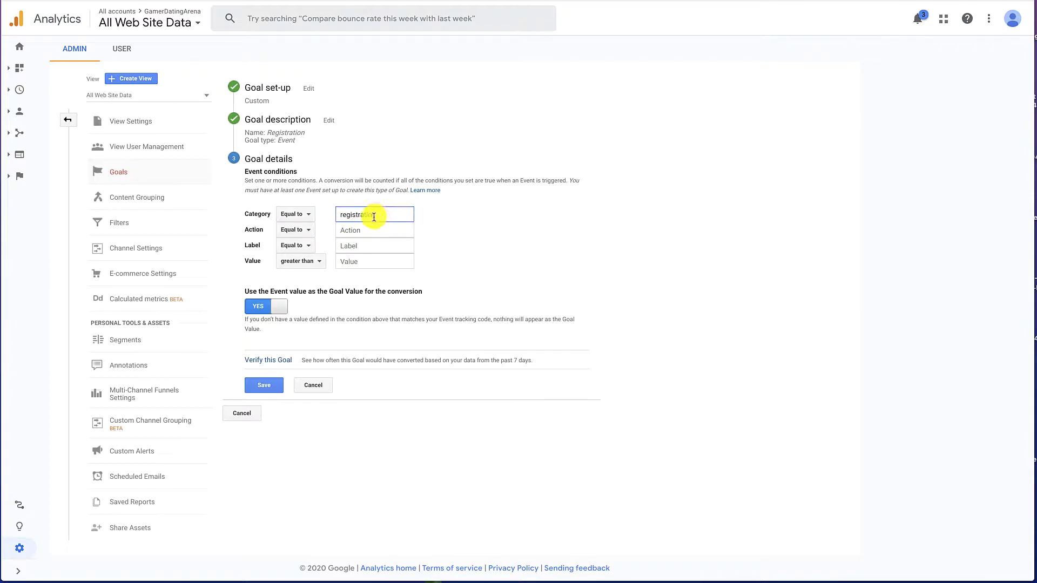
click(356, 230)
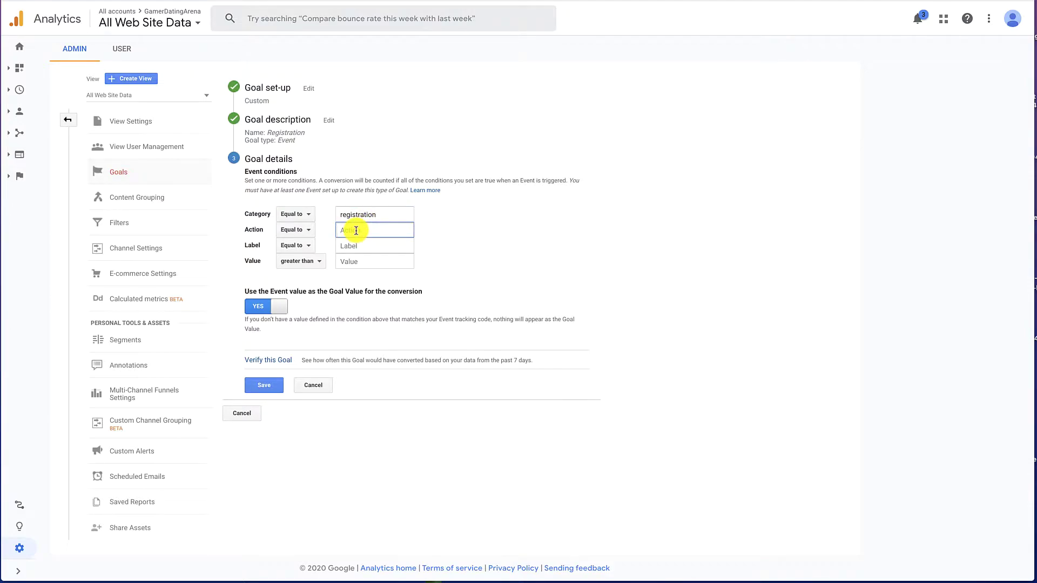
text(signup)
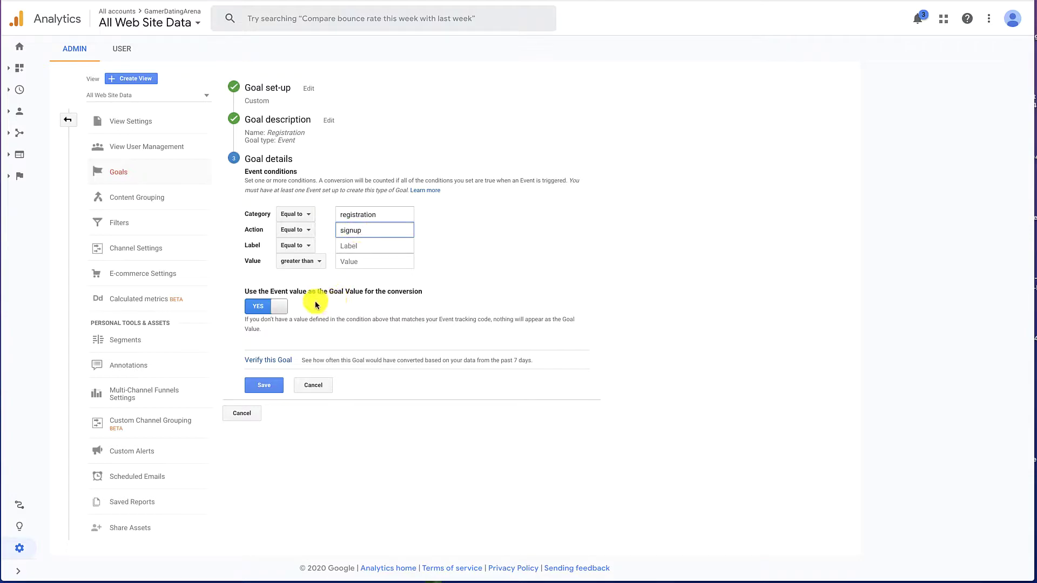
click(263, 385)
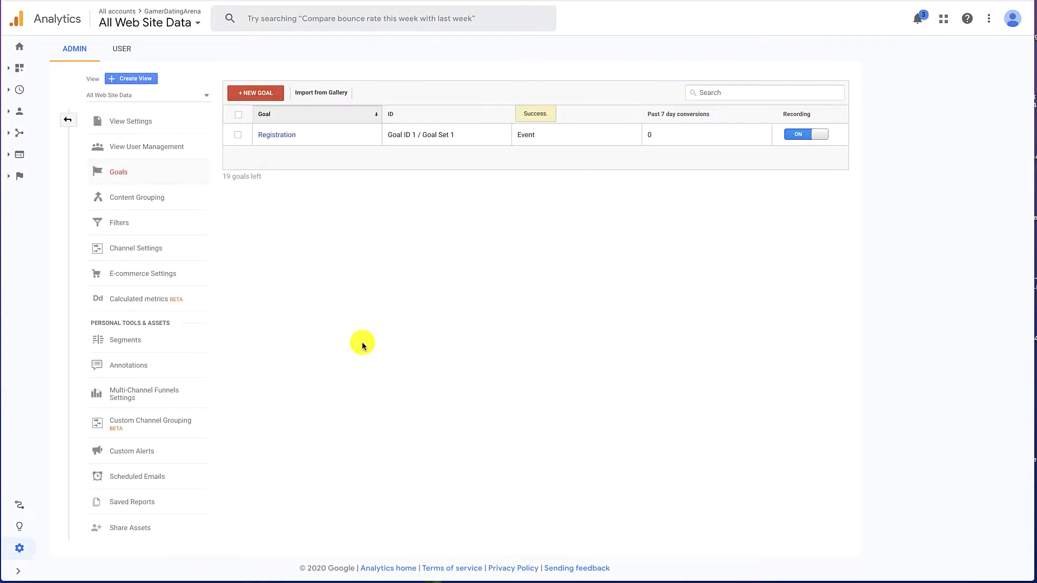
Start another custom goal named Subscription with the type Event.
click(256, 94)
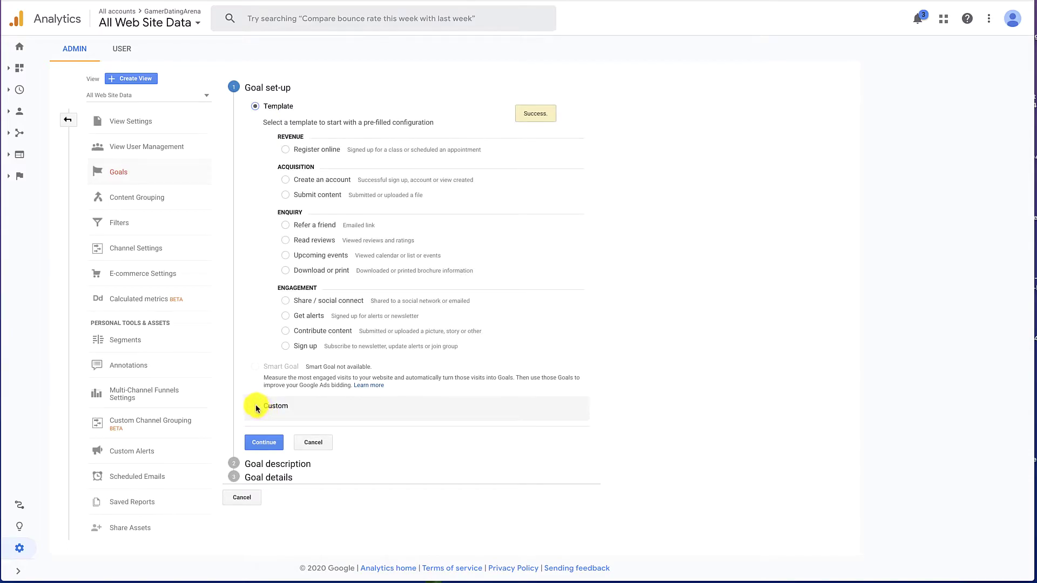
click(255, 407)
click(268, 443)
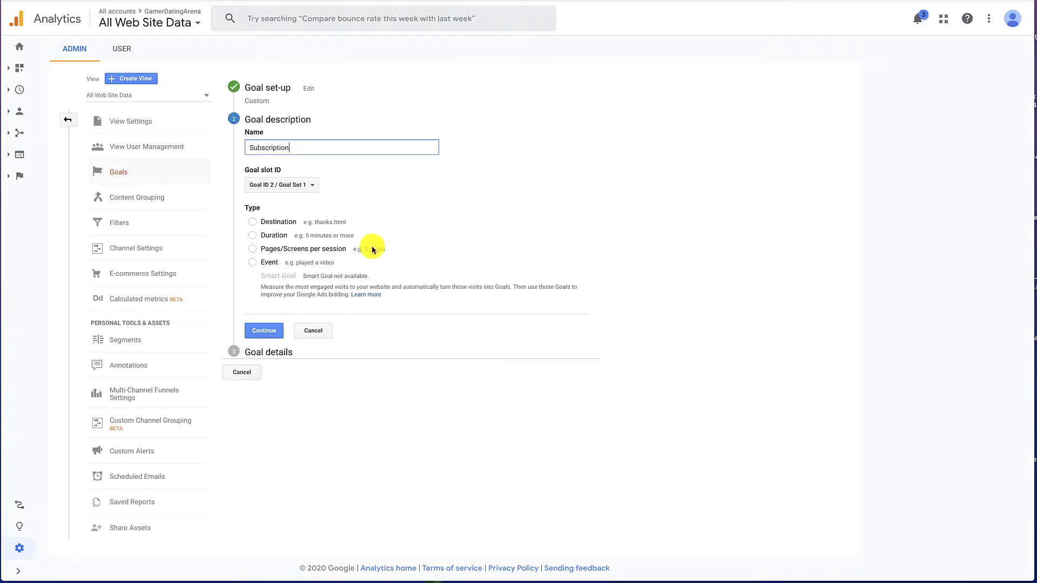
click(253, 262)
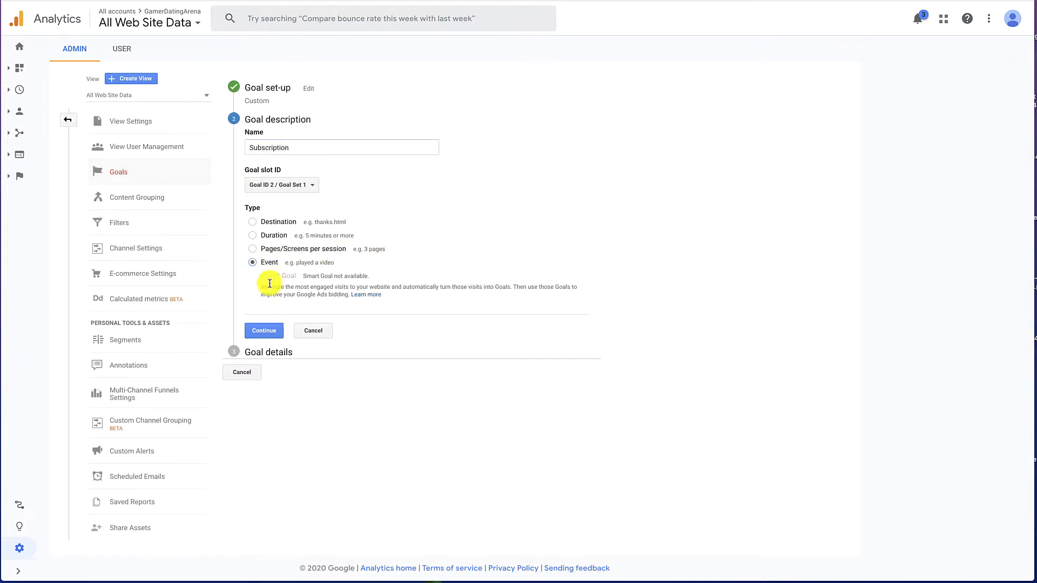
click(263, 332)
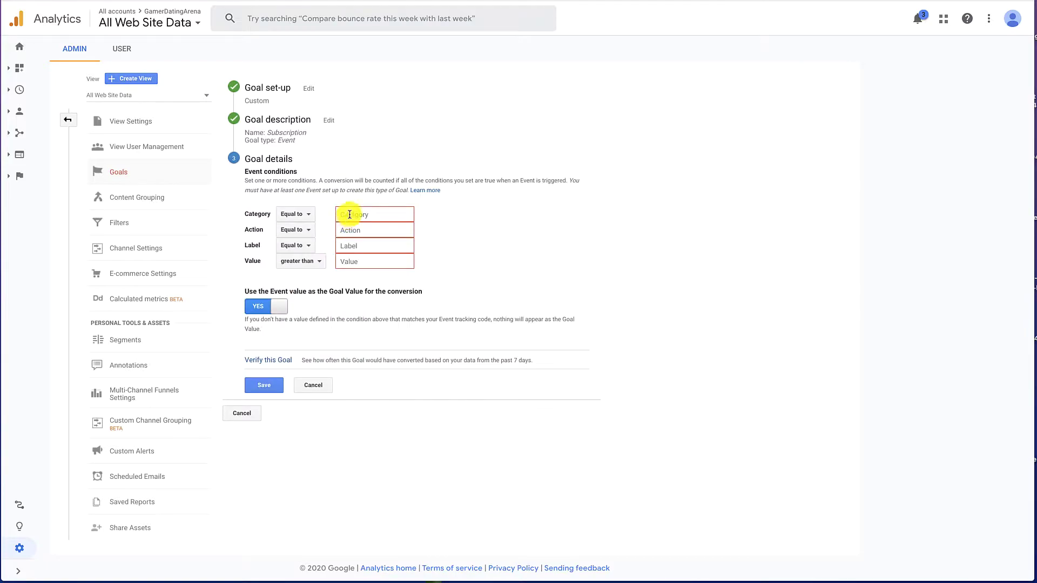
Set the Subscription goal's event category to subscription and action to initial, and save the goal.
click(349, 215)
text(subscription)
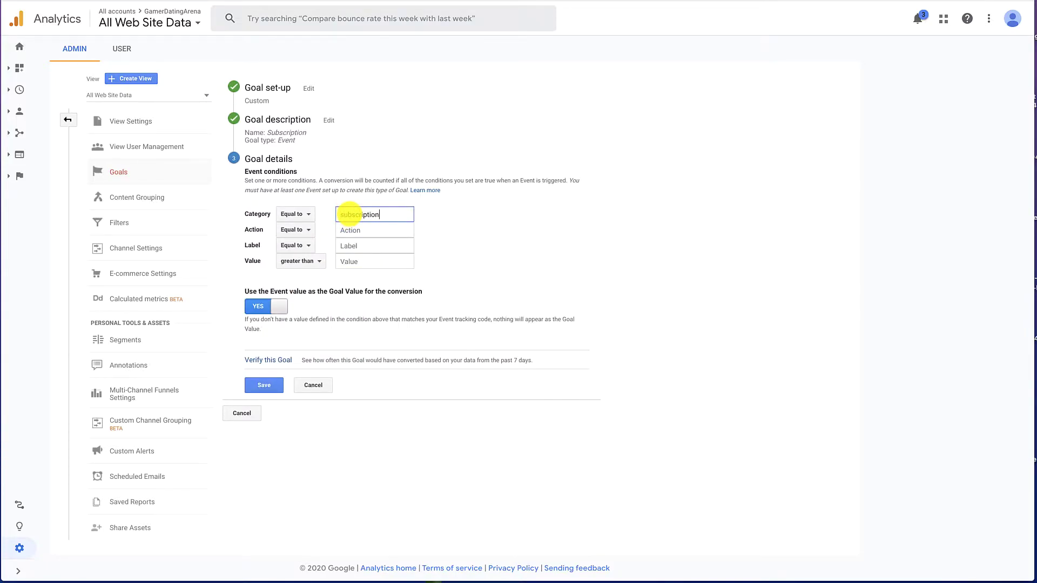
click(351, 229)
text(in)
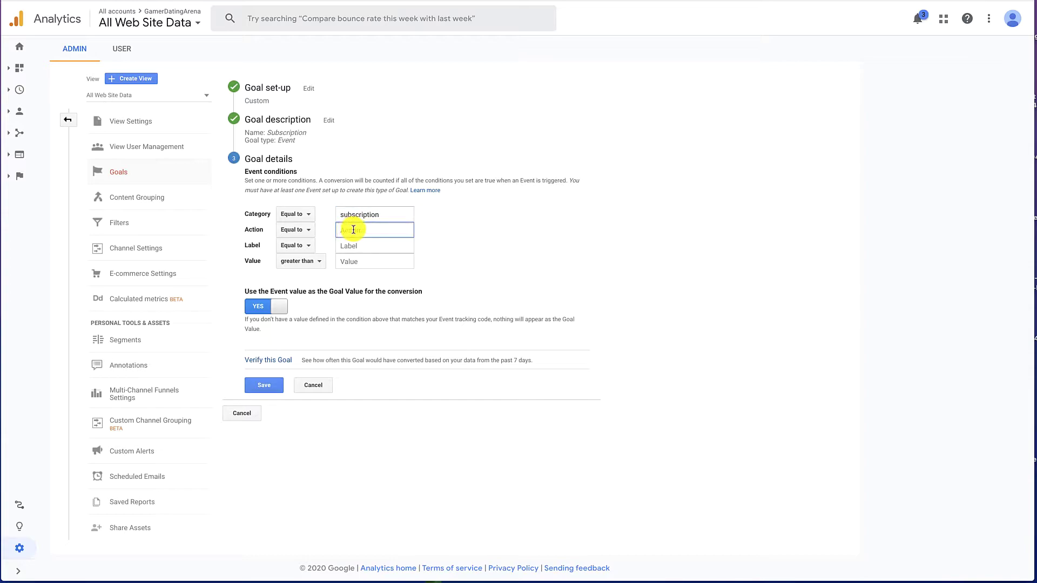
text(itial)
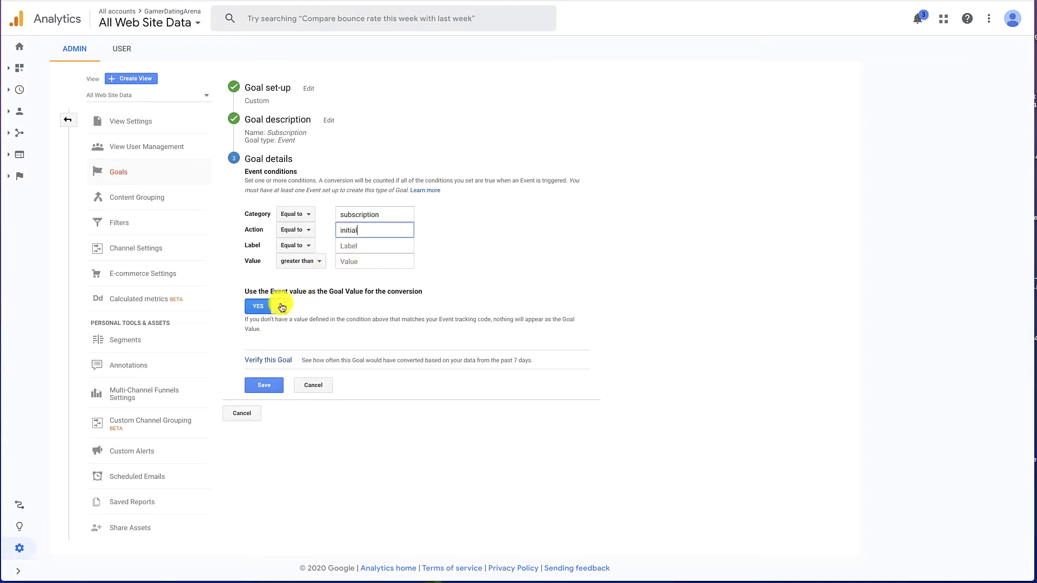
click(265, 386)
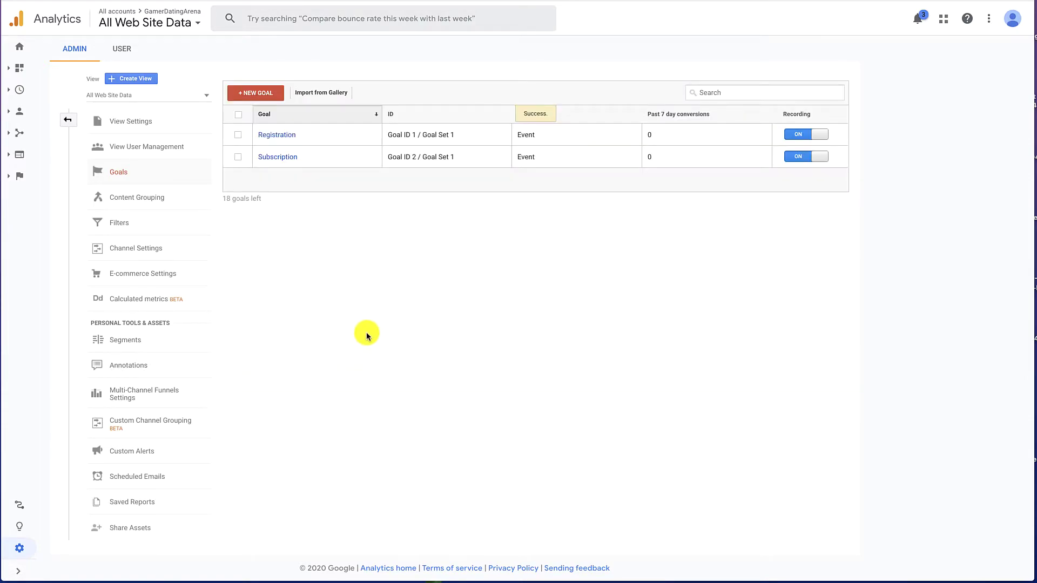
Start a third custom goal named Rebill with the type Event.
click(254, 96)
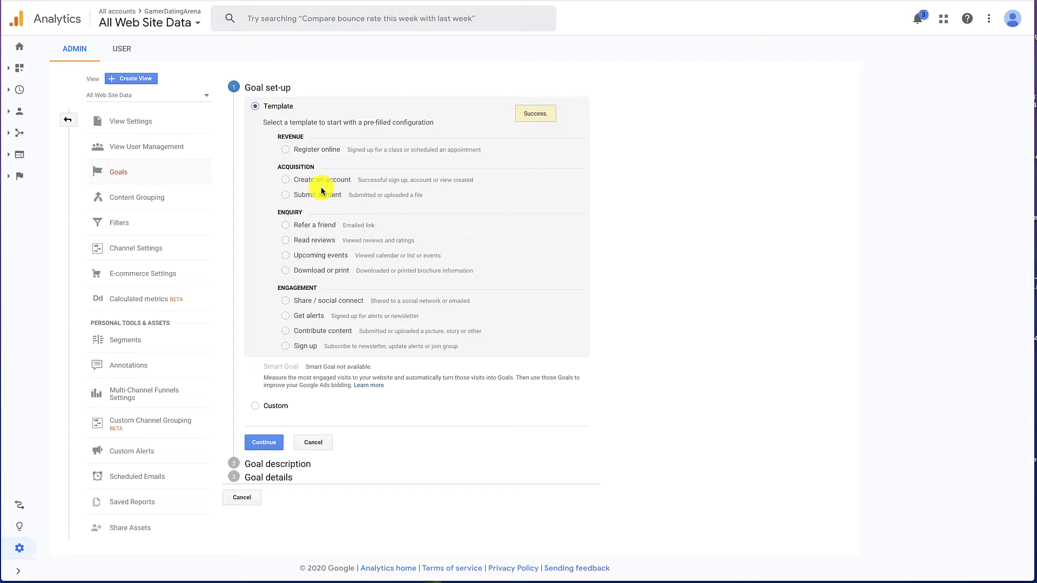
click(256, 409)
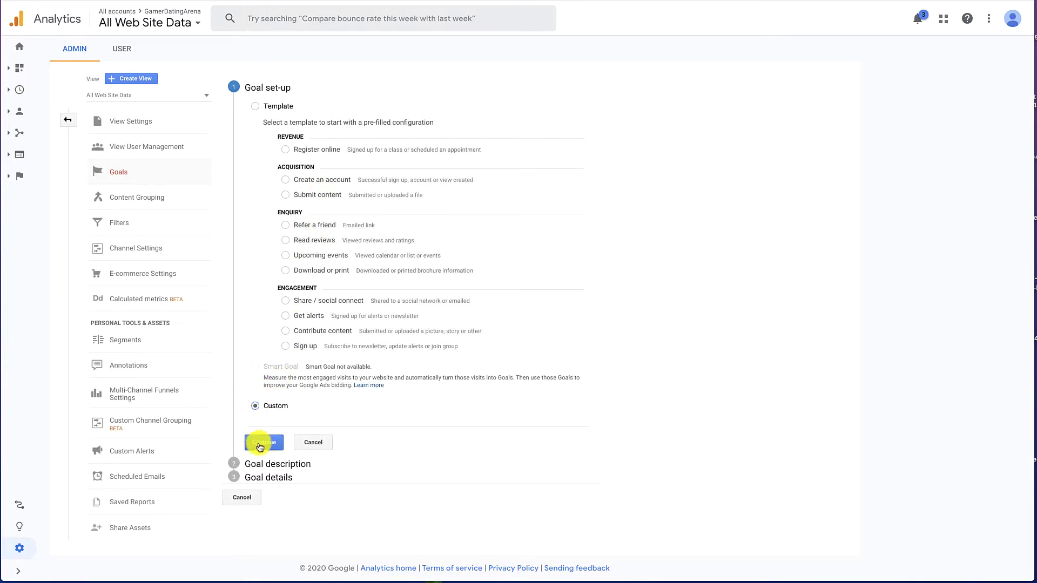
click(260, 443)
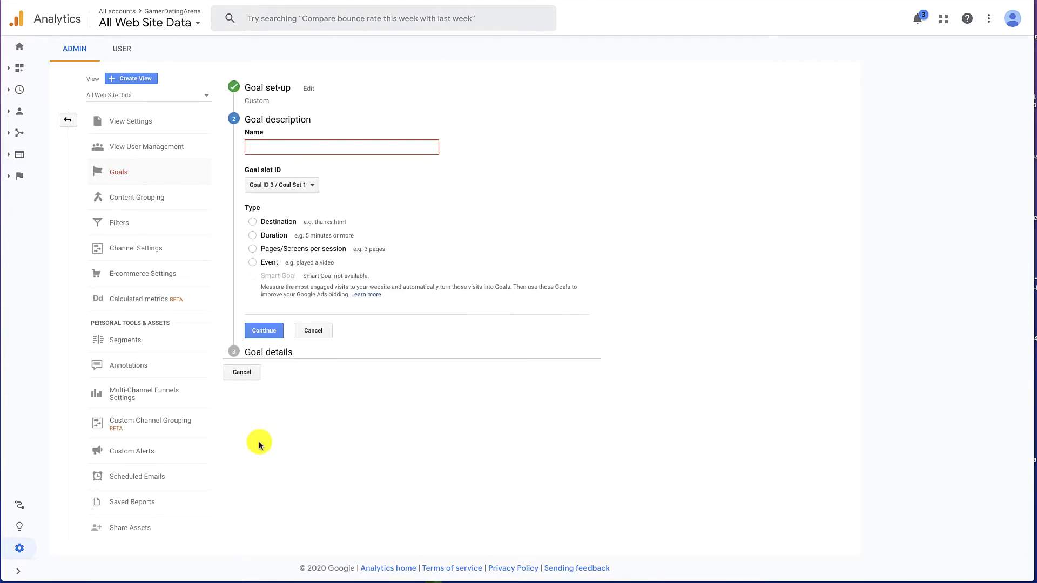
click(271, 147)
text(Rel)
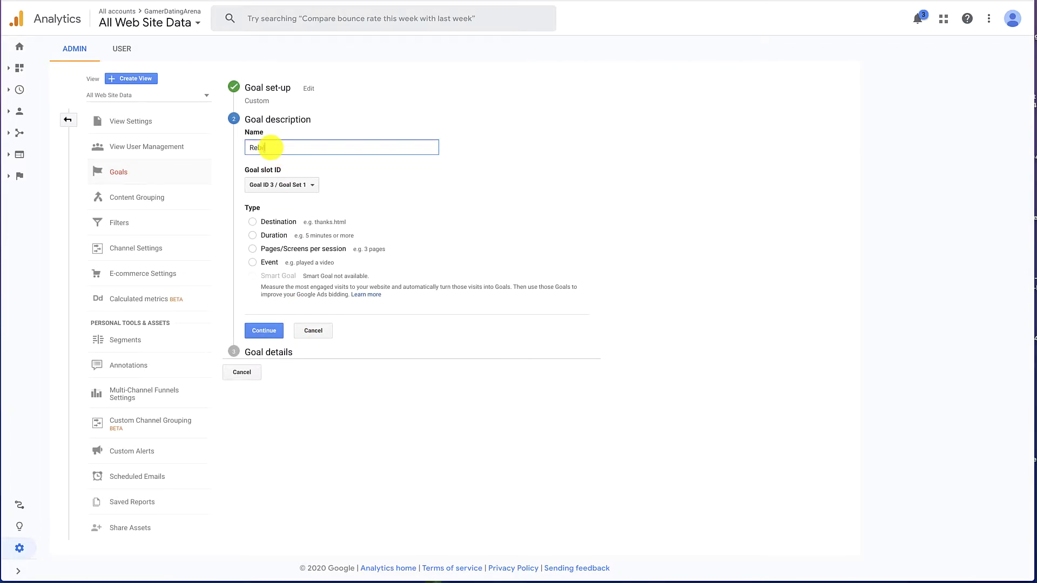
text(ill)
click(252, 263)
click(262, 333)
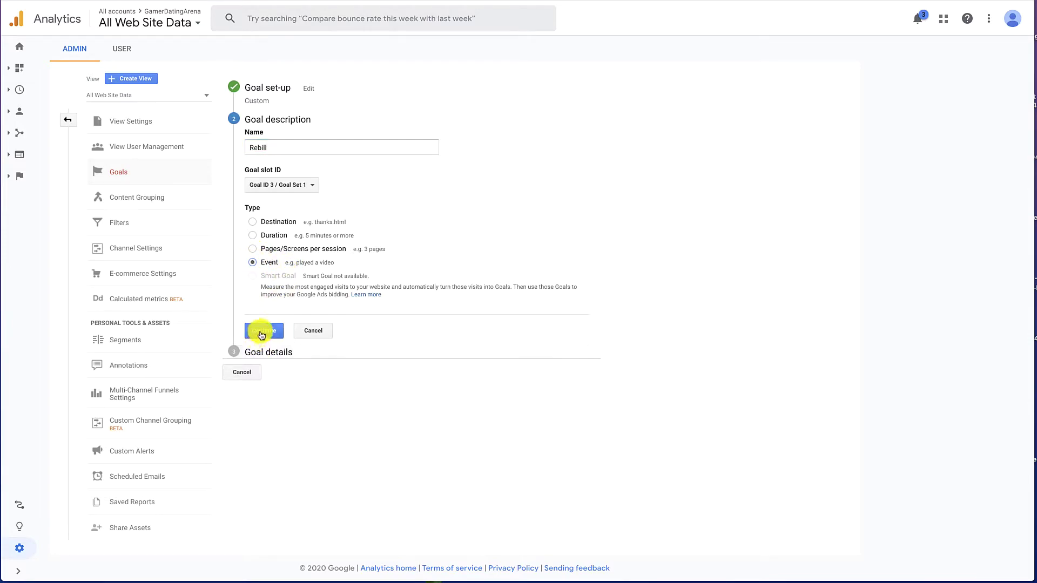
Set the Rebill goal's event category to subscription and action to rebill, and save the goal.
click(348, 214)
text(Su)
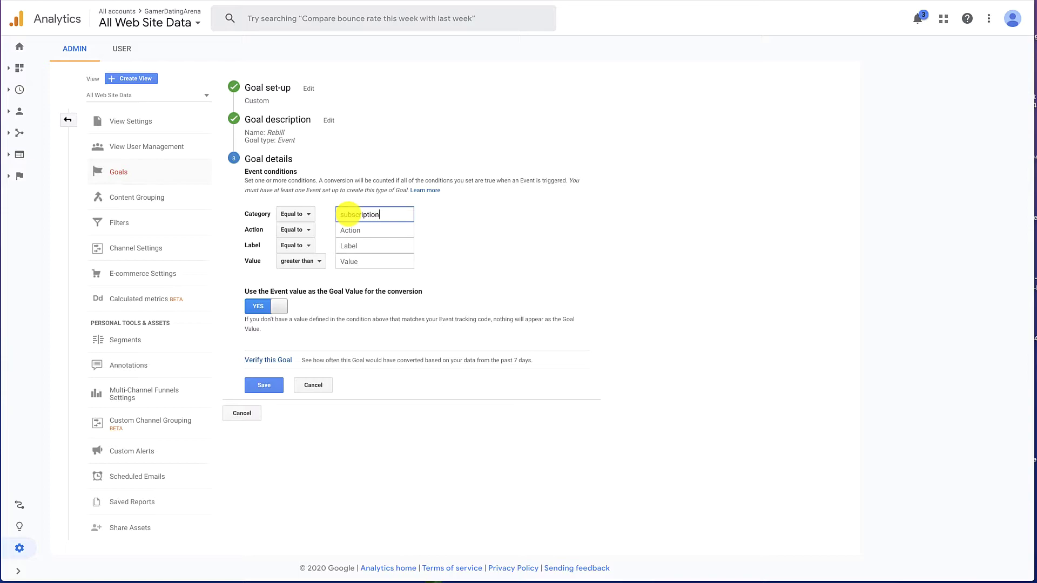
click(351, 231)
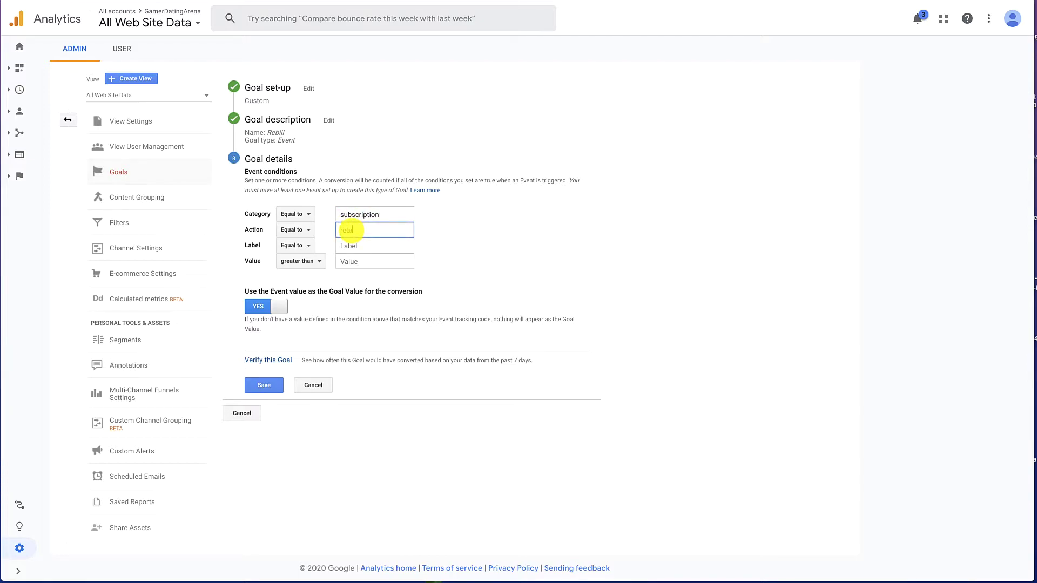
text(rebill)
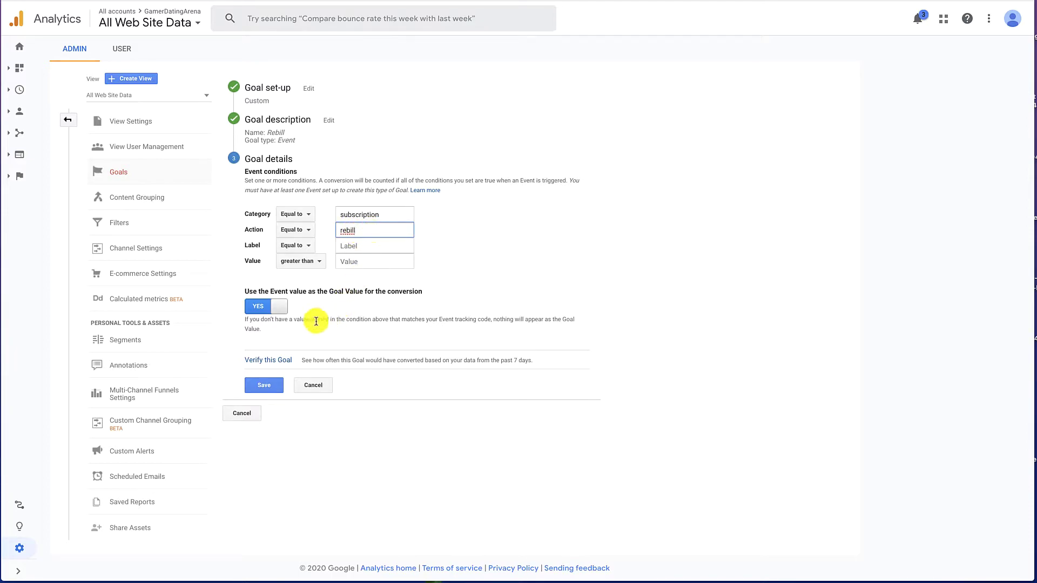
click(263, 386)
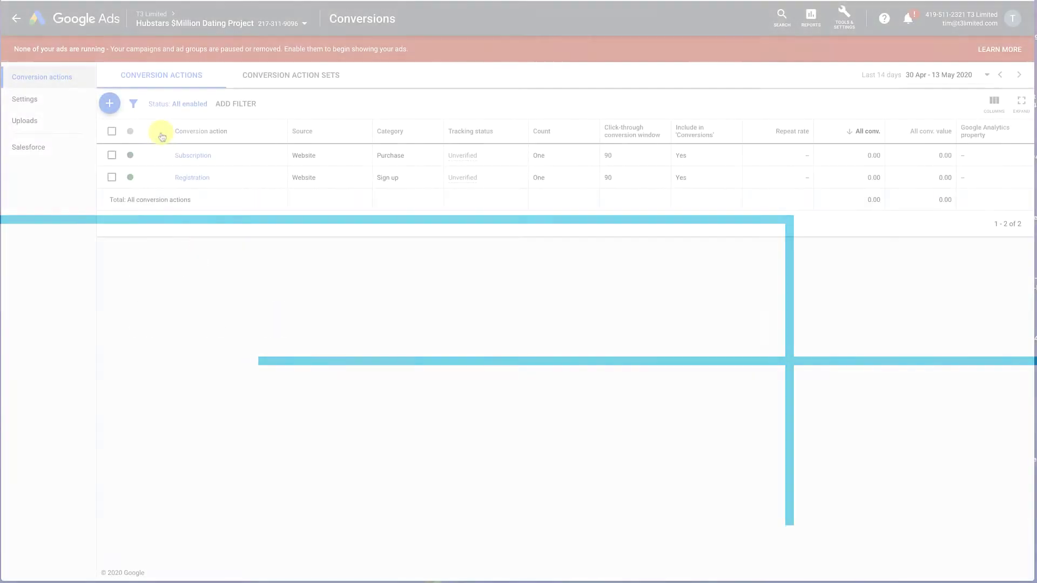
Switch to Google Ads and open the account's list of conversion actions.
mouse_move(243, 157)
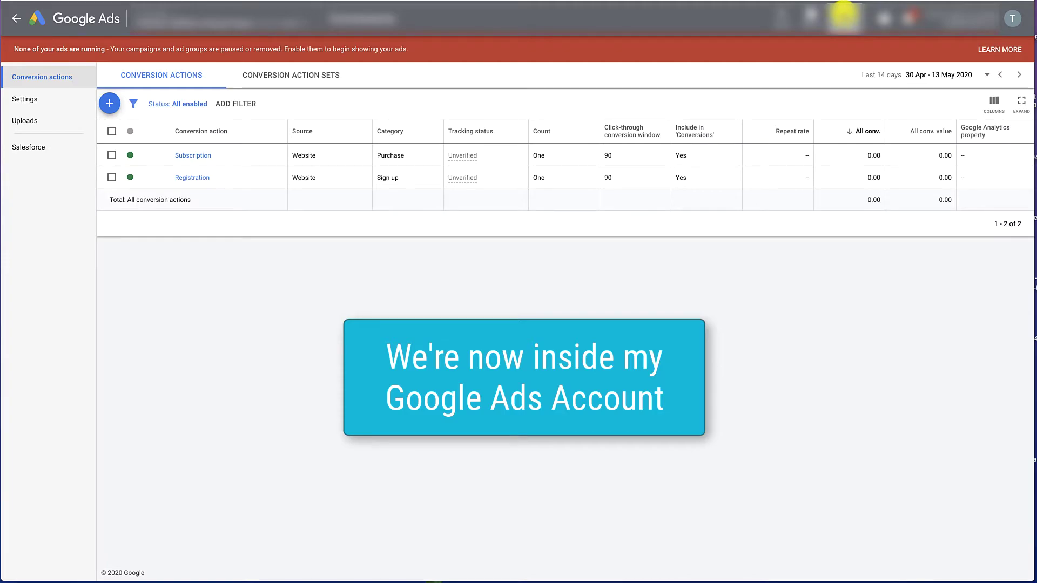
click(843, 16)
click(722, 139)
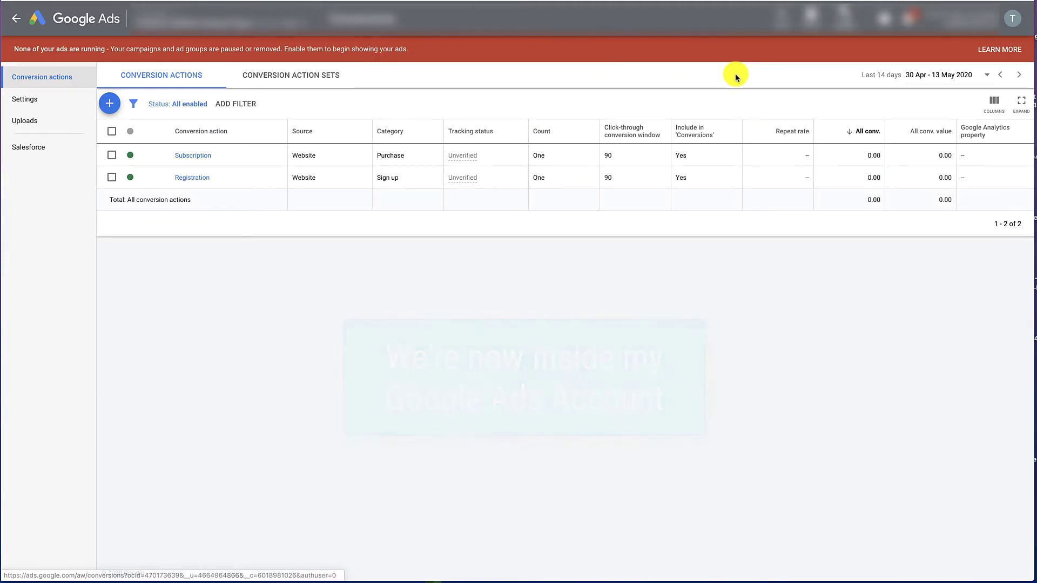
Import the Rebill, Registration and Subscription goals from Google Analytics as new conversion actions.
click(111, 106)
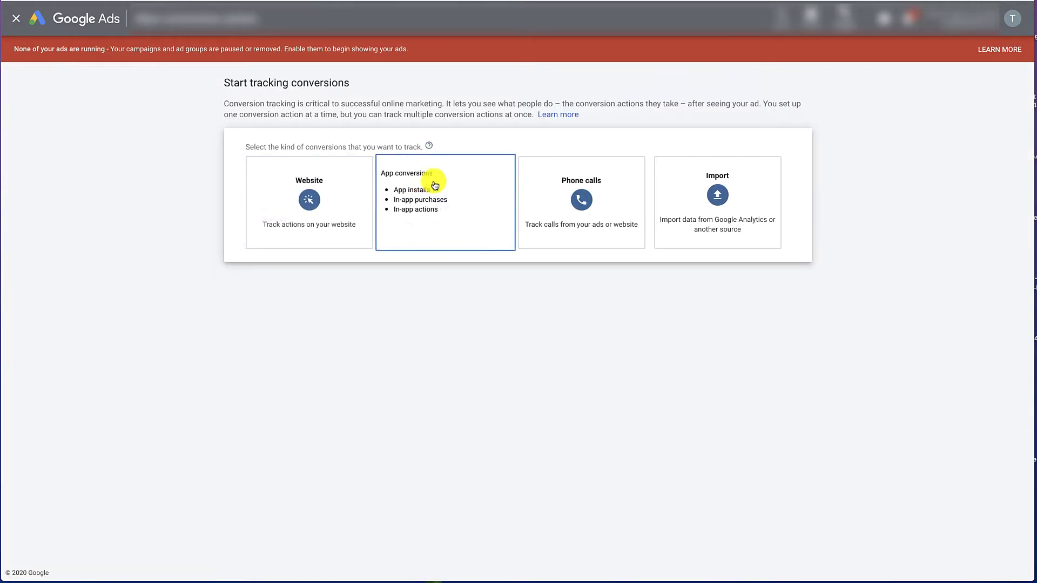
click(722, 192)
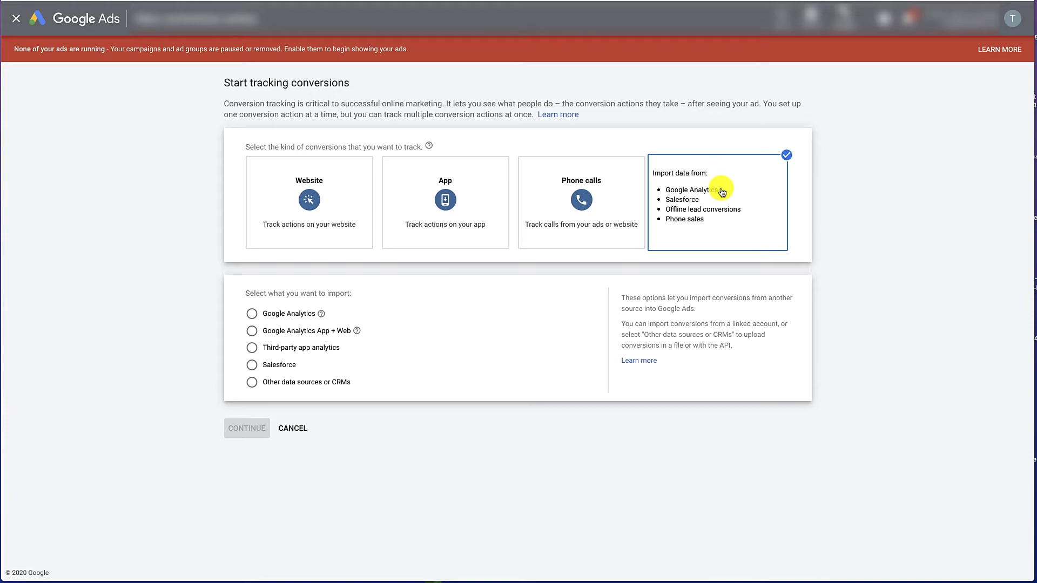
click(252, 315)
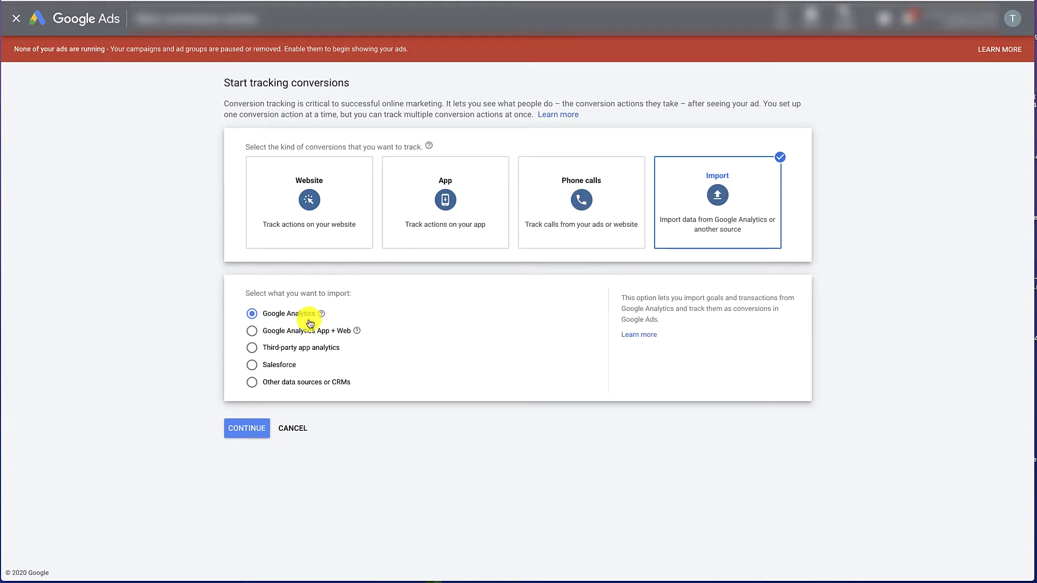
click(244, 429)
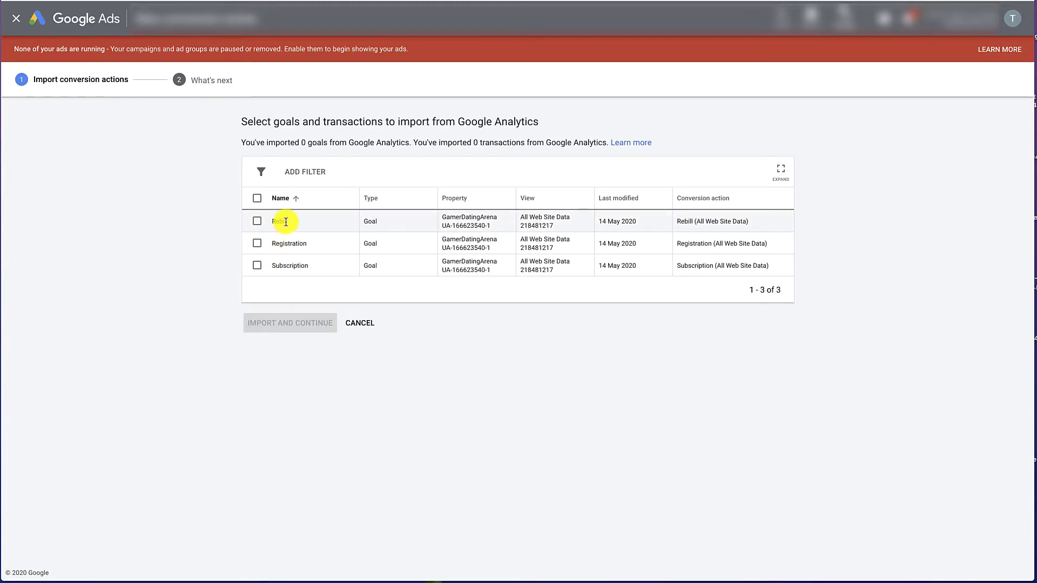
click(257, 198)
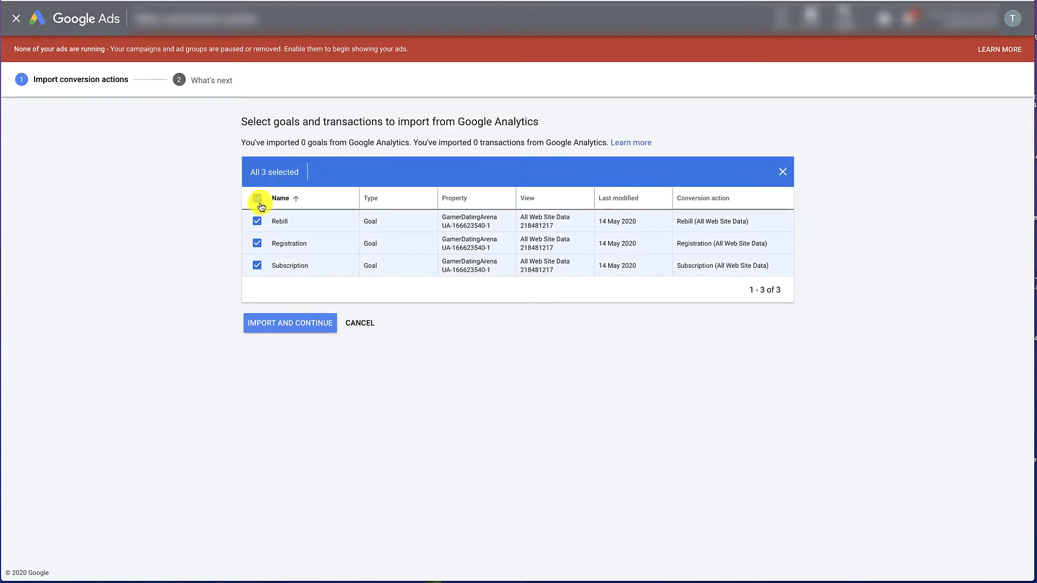
click(279, 320)
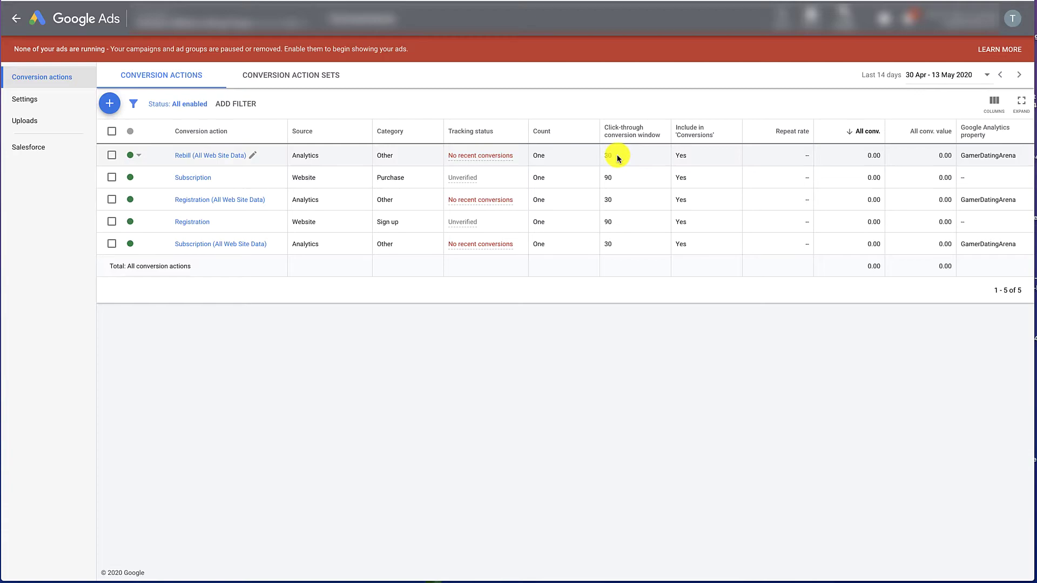
Edit the imported Rebill (All Web Site Data) conversion action and save its category as Purchase.
click(197, 156)
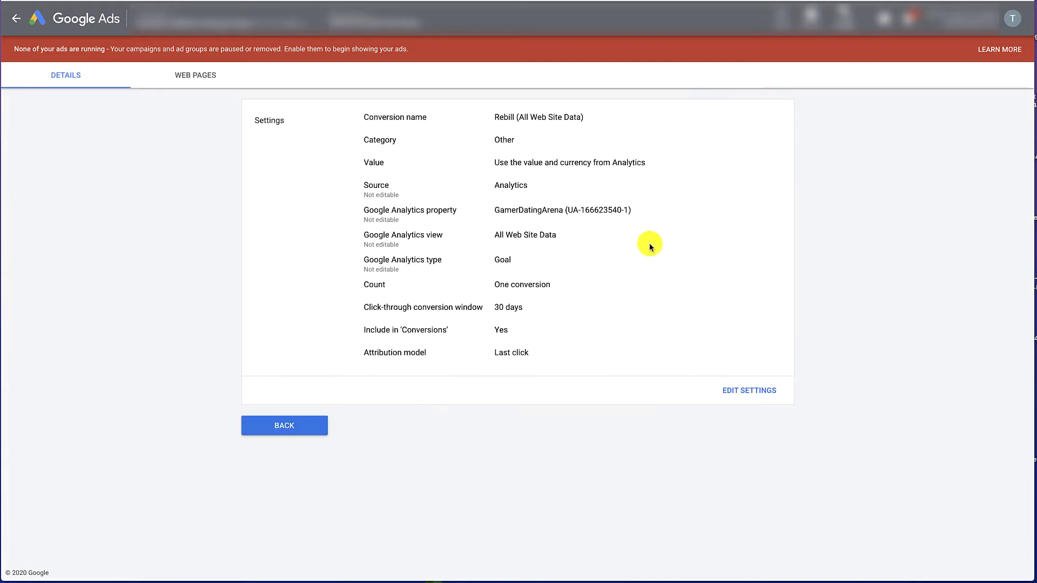
click(753, 392)
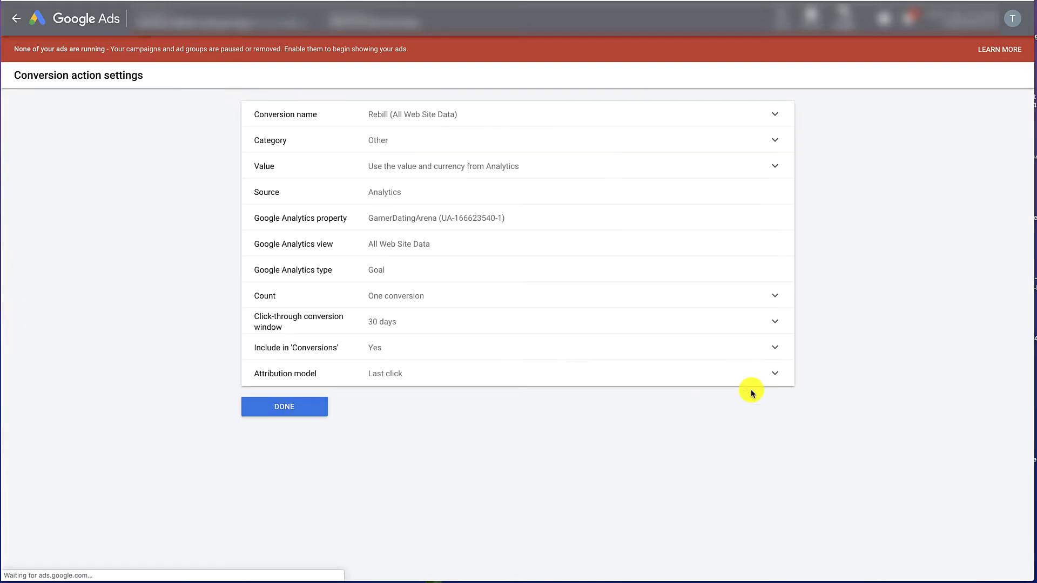
click(381, 142)
click(381, 172)
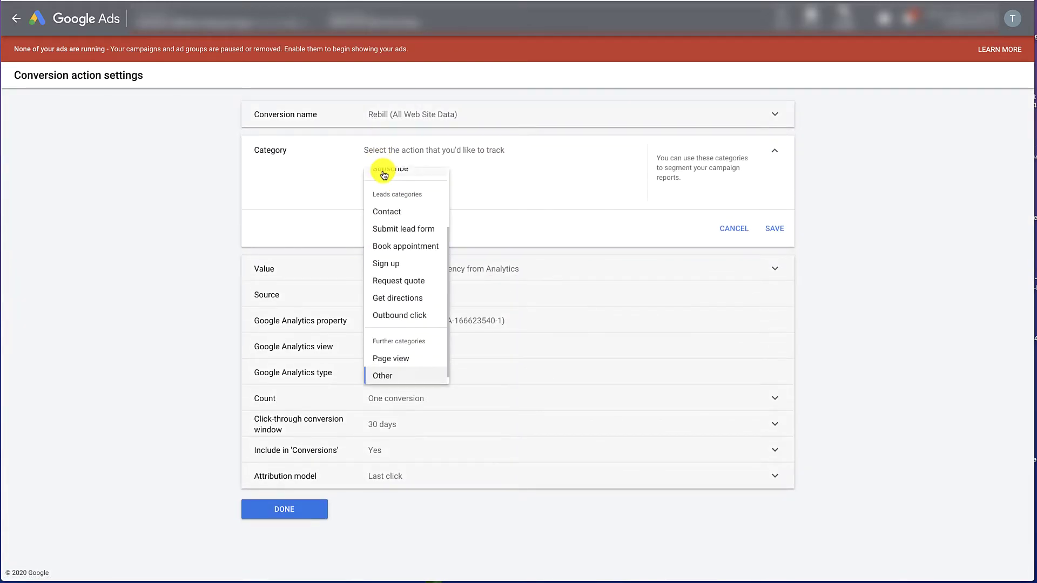
click(388, 203)
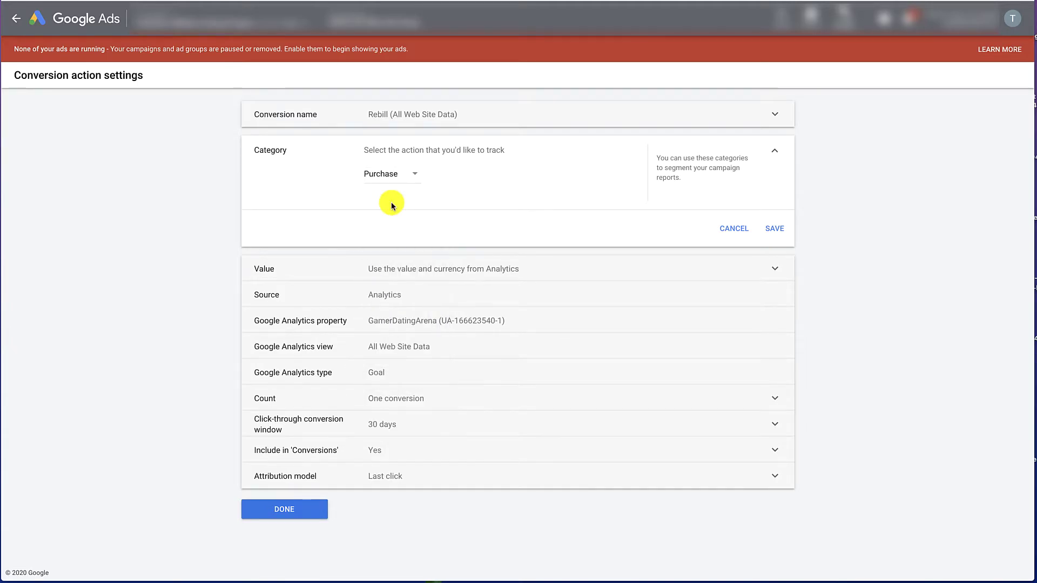
click(776, 228)
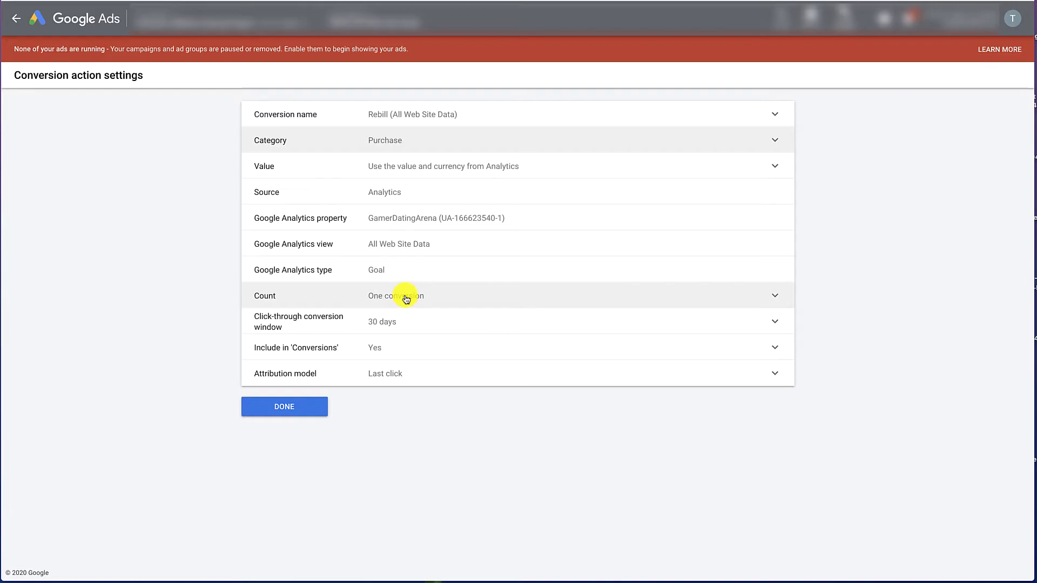
Set the Rebill conversion's count to Every and its click-through conversion window to 90 days, saving both settings.
click(406, 299)
click(369, 327)
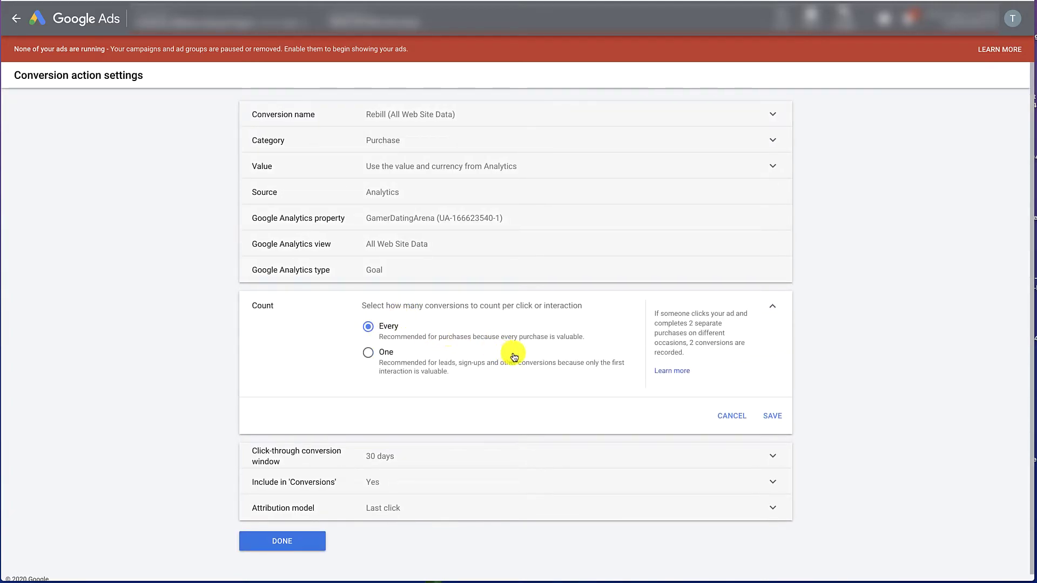
click(771, 416)
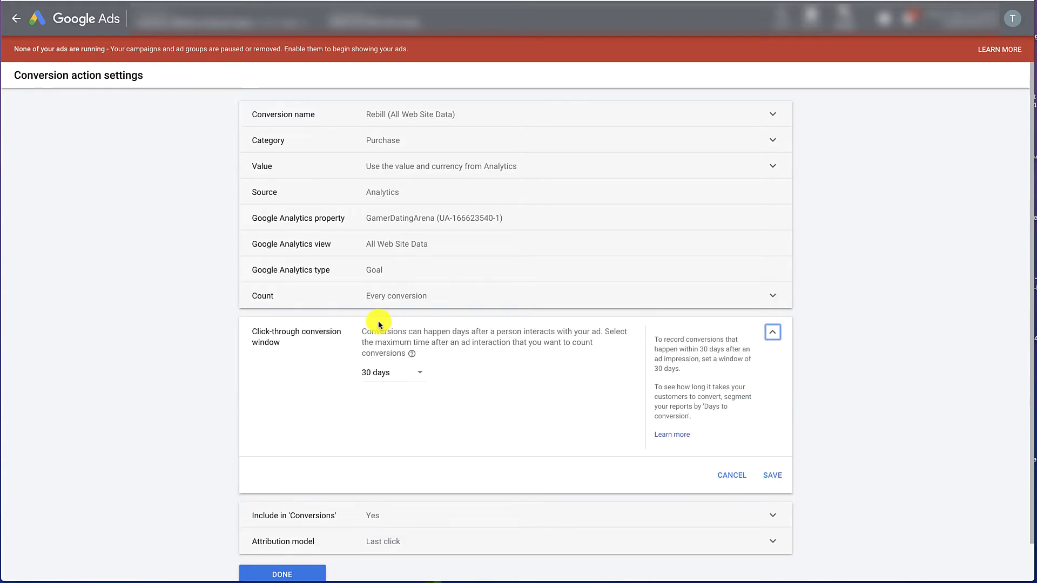
click(397, 376)
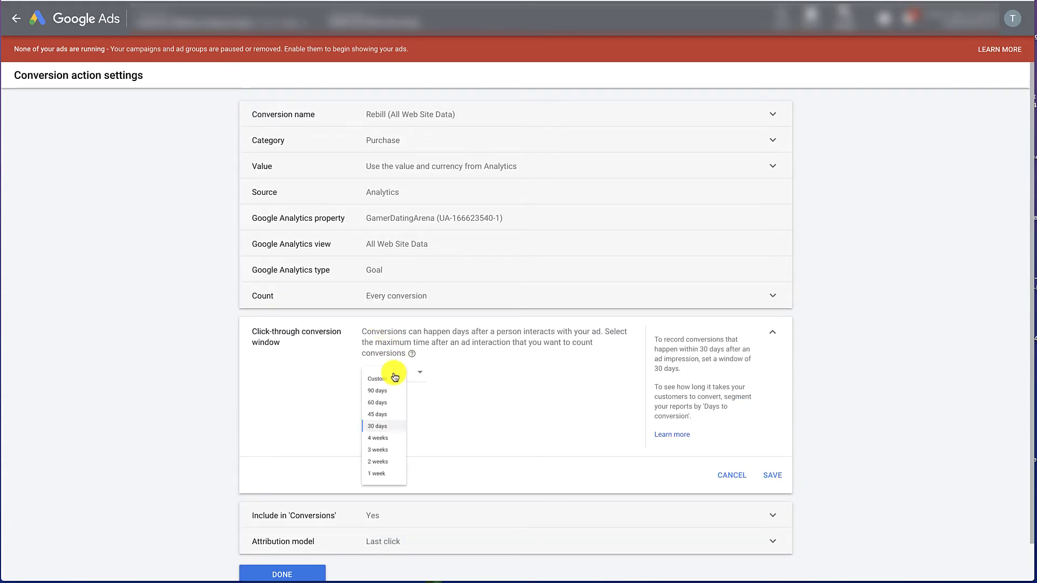
click(387, 394)
click(763, 473)
Exclude the Rebill conversion action from the 'Conversions' column and save the setting.
click(444, 352)
click(376, 377)
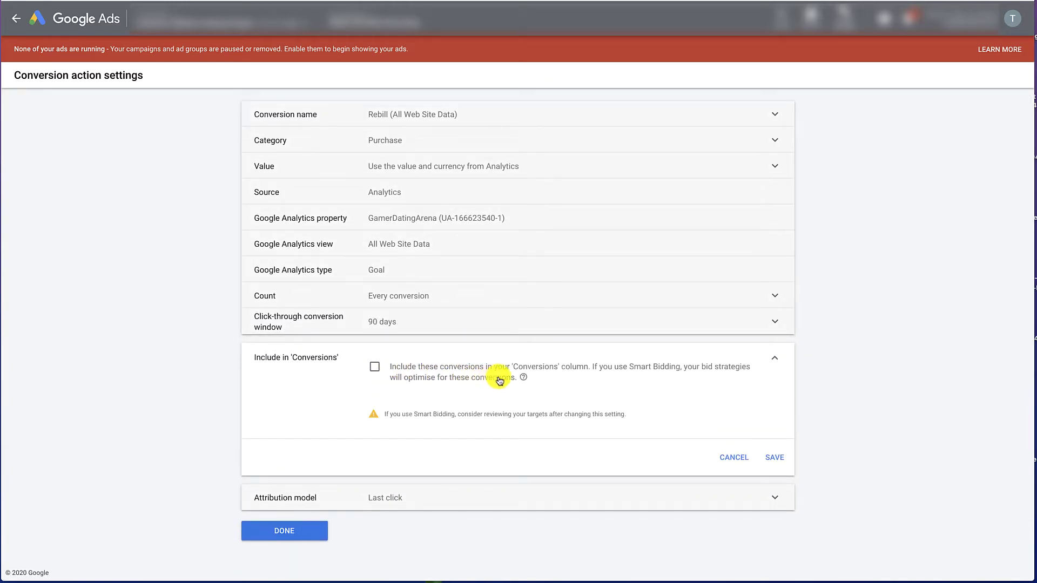
click(775, 458)
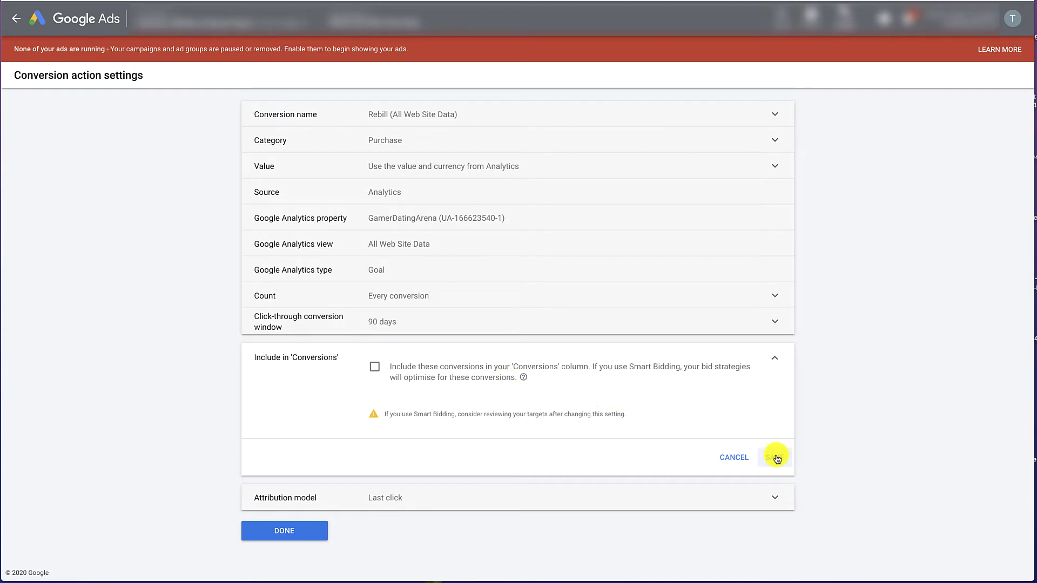
Set the Rebill conversion's attribution model to Linear, finish editing and return to the conversion actions list.
click(387, 374)
click(394, 447)
click(398, 506)
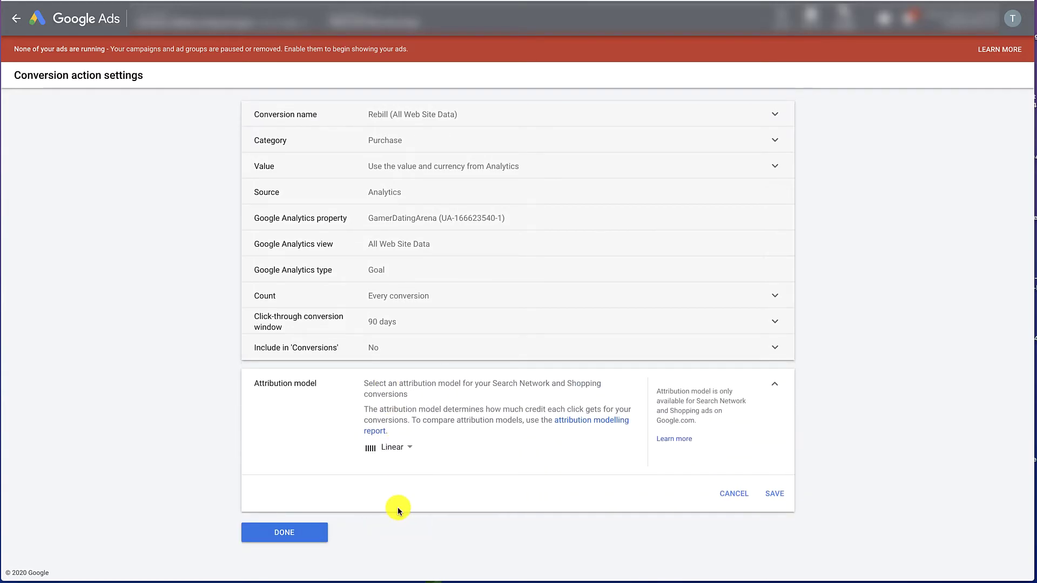
click(317, 412)
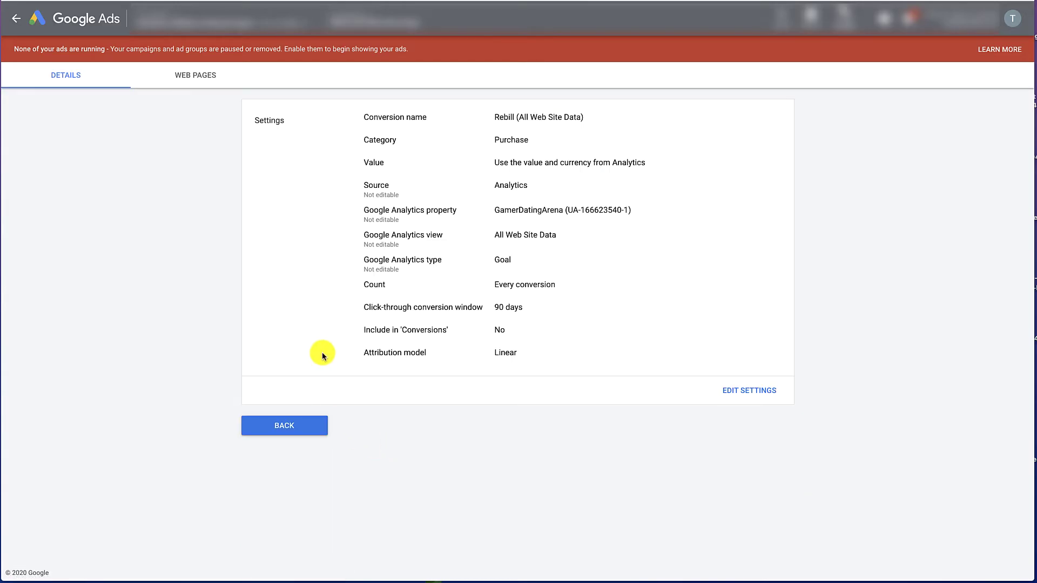
click(287, 427)
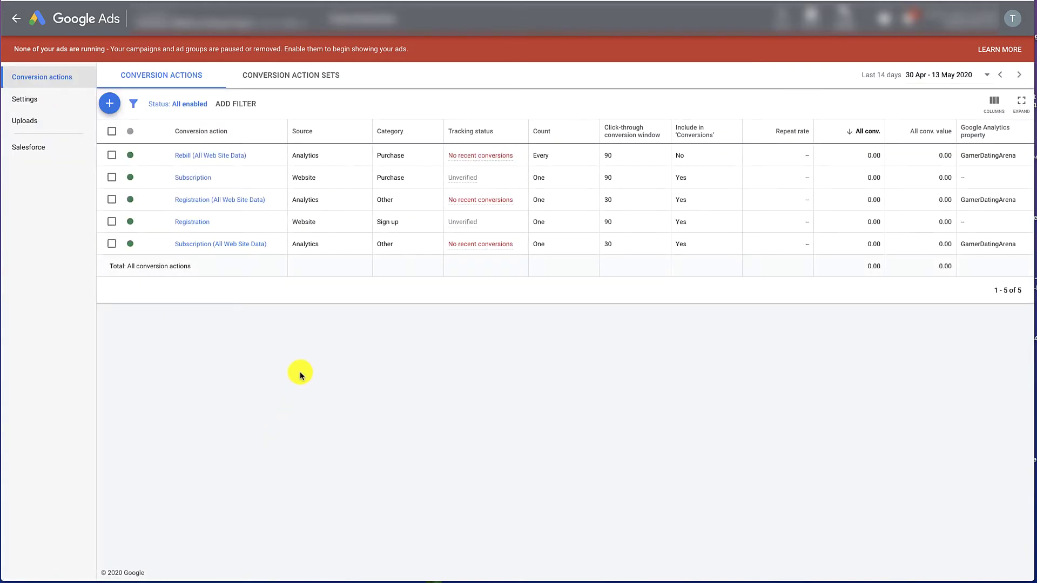